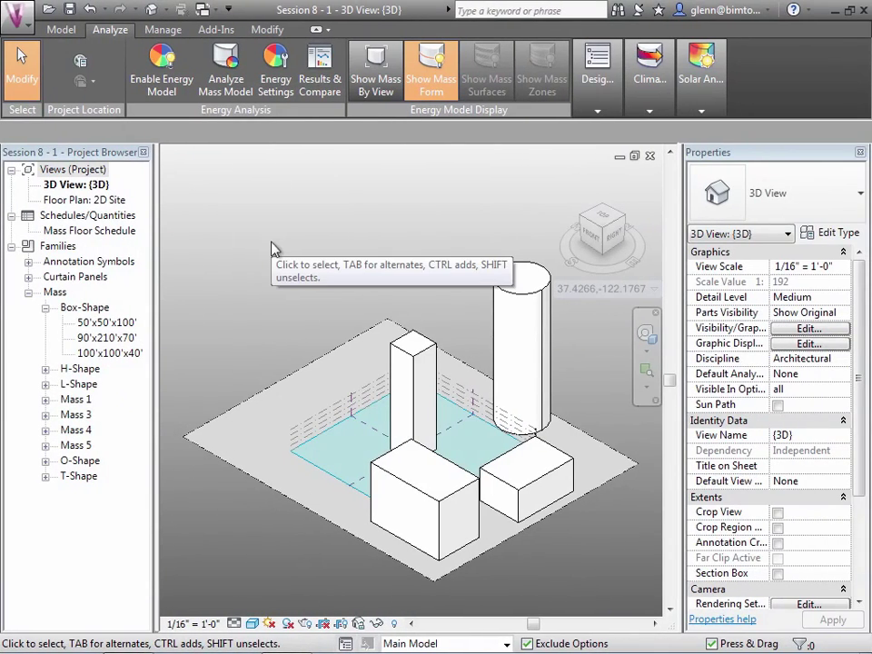
Turn to the front elevation and zoom in on the tall mass and its level lines
{"action": "left_click", "coordinate": [596, 242]}
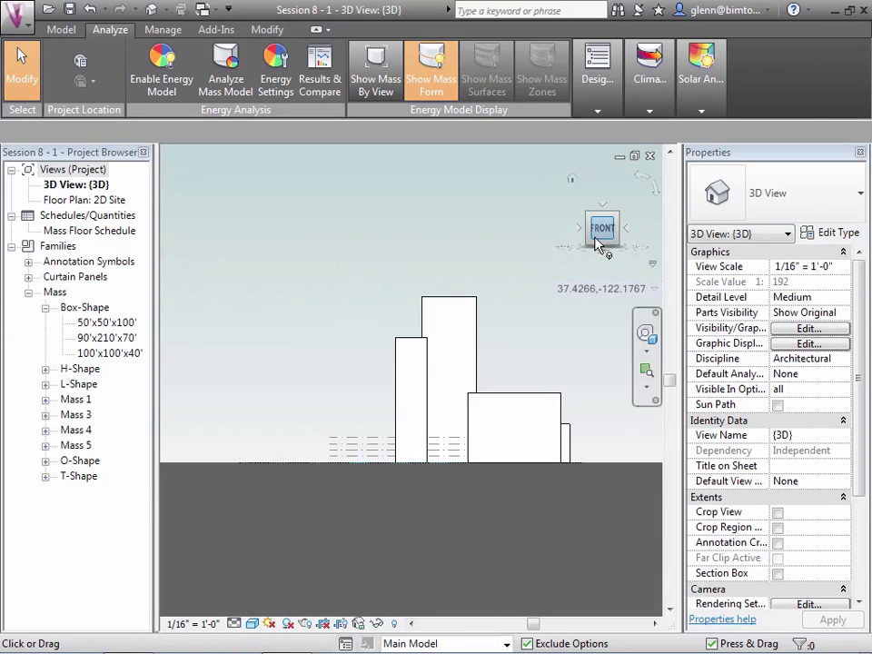
{"action": "left_click", "coordinate": [645, 374]}
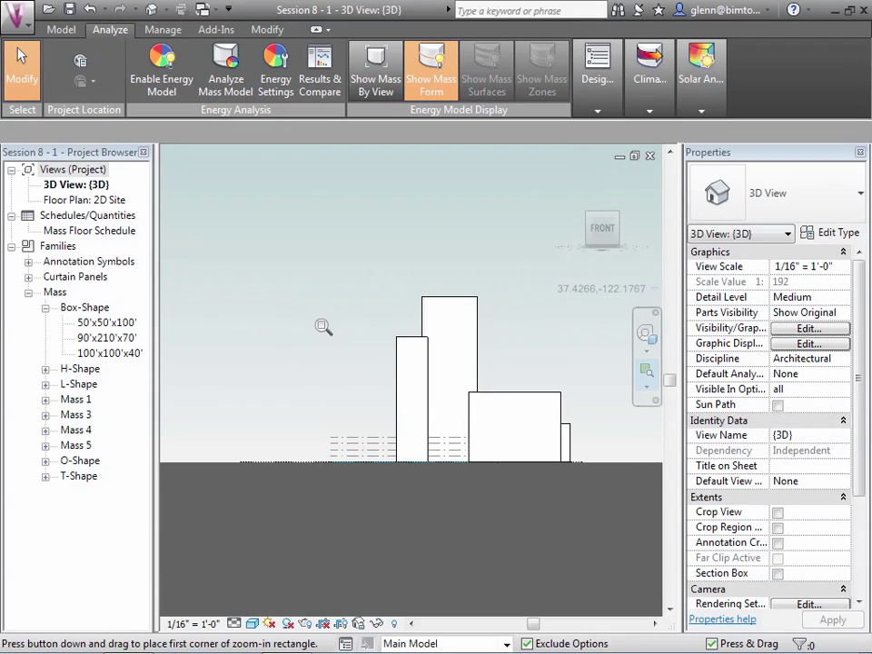
{"action": "left_click_drag", "start_coordinate": [312, 317], "coordinate": [431, 515]}
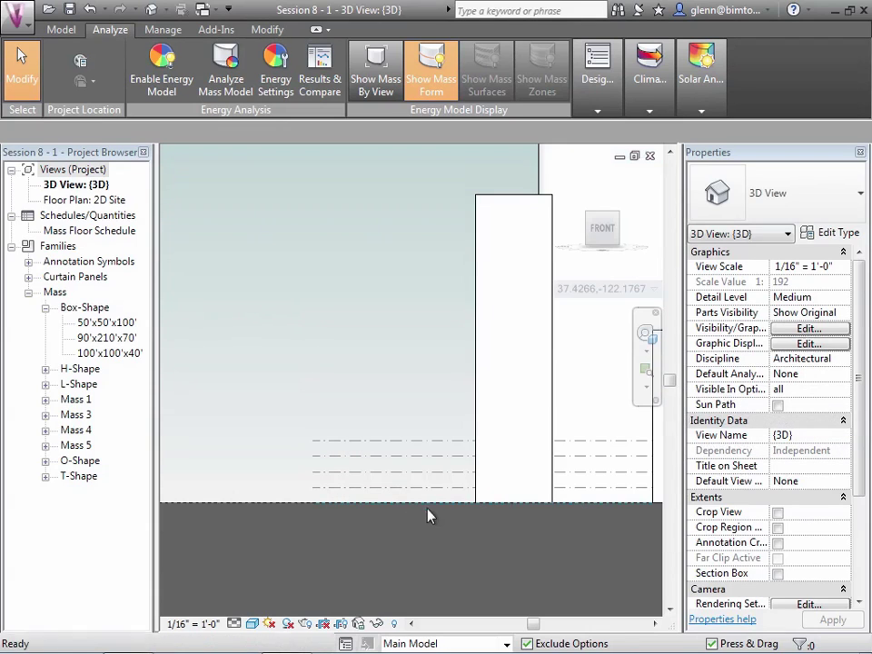
Start the Level tool in Pick Lines mode with a 10' offset
{"action": "left_click", "coordinate": [52, 29]}
{"action": "left_click", "coordinate": [397, 66]}
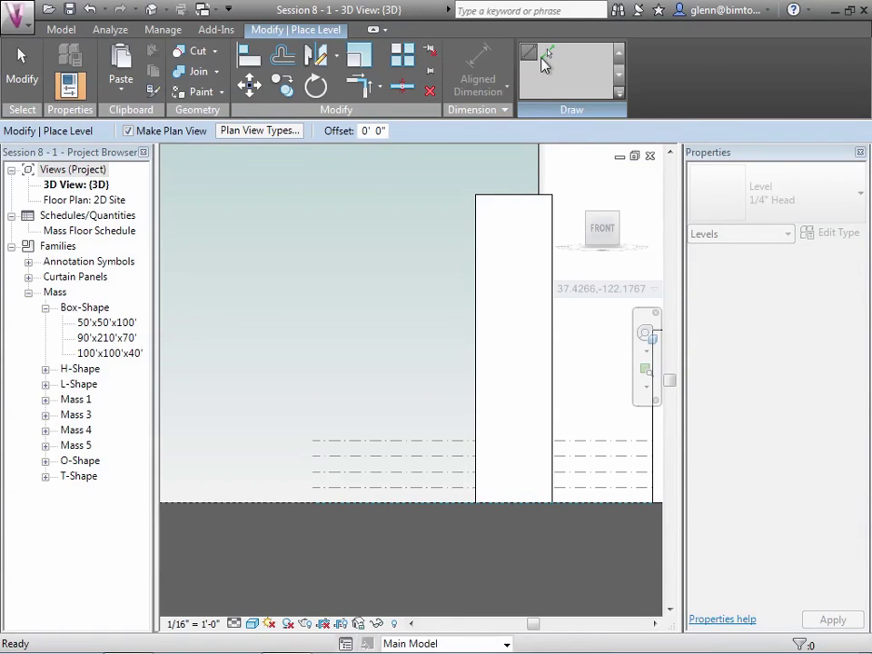
{"action": "left_click", "coordinate": [549, 56]}
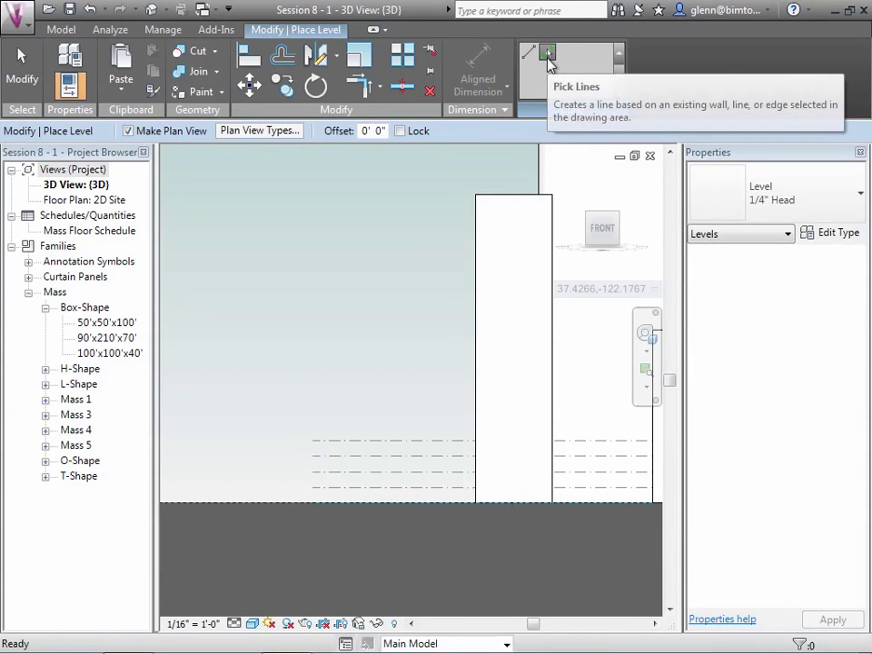
{"action": "left_click", "coordinate": [365, 131]}
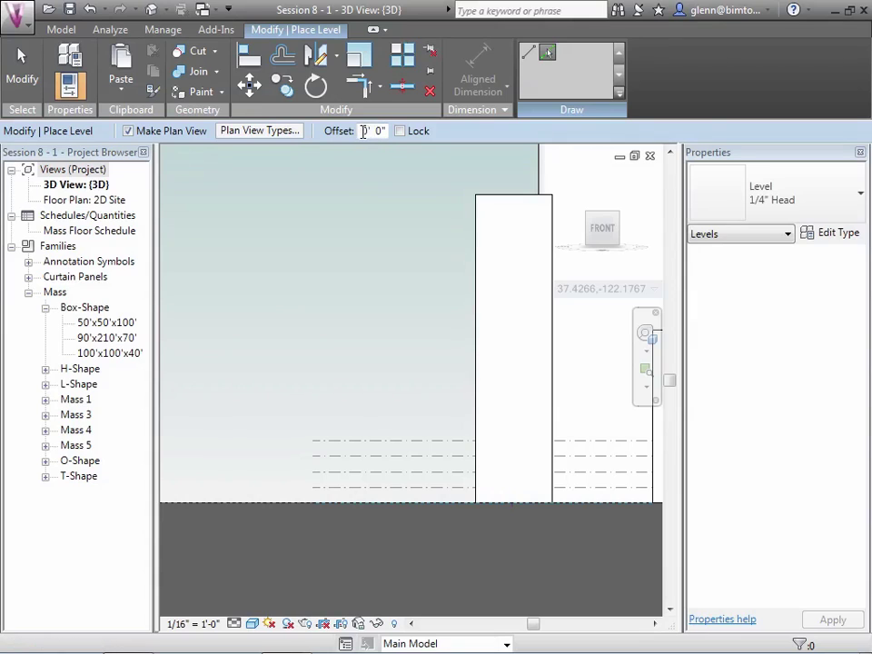
{"action": "double_click", "coordinate": [363, 130]}
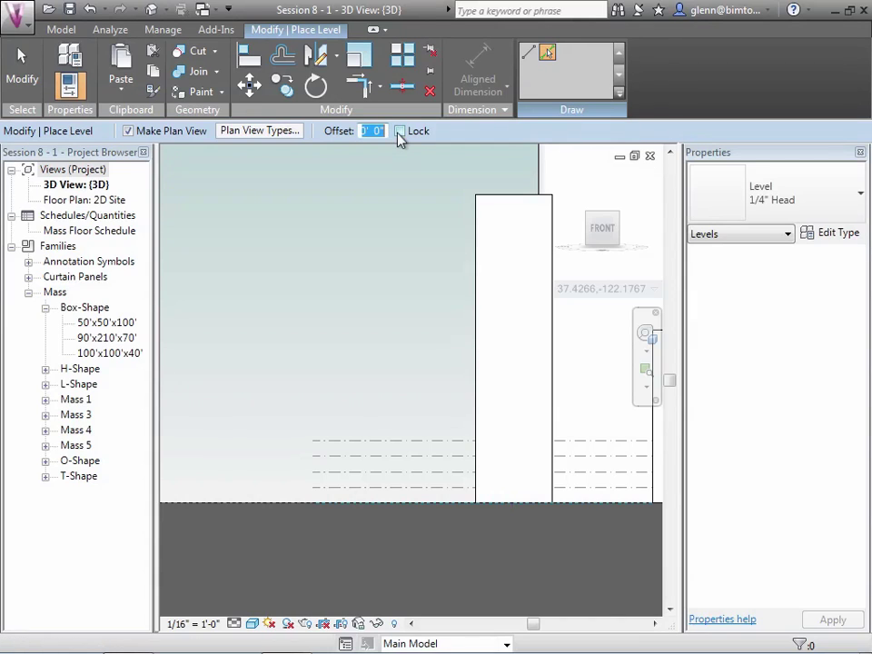
{"action": "type", "text": "10"}
{"action": "key", "text": "Return"}
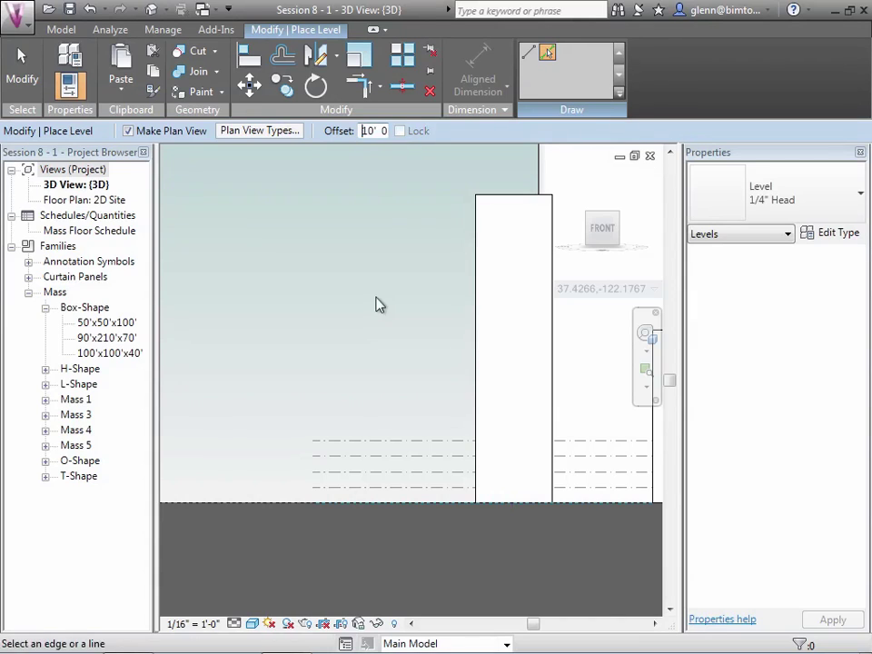
Create Levels 6 through 13, each 10' above the previous top level
{"action": "left_click", "coordinate": [378, 445]}
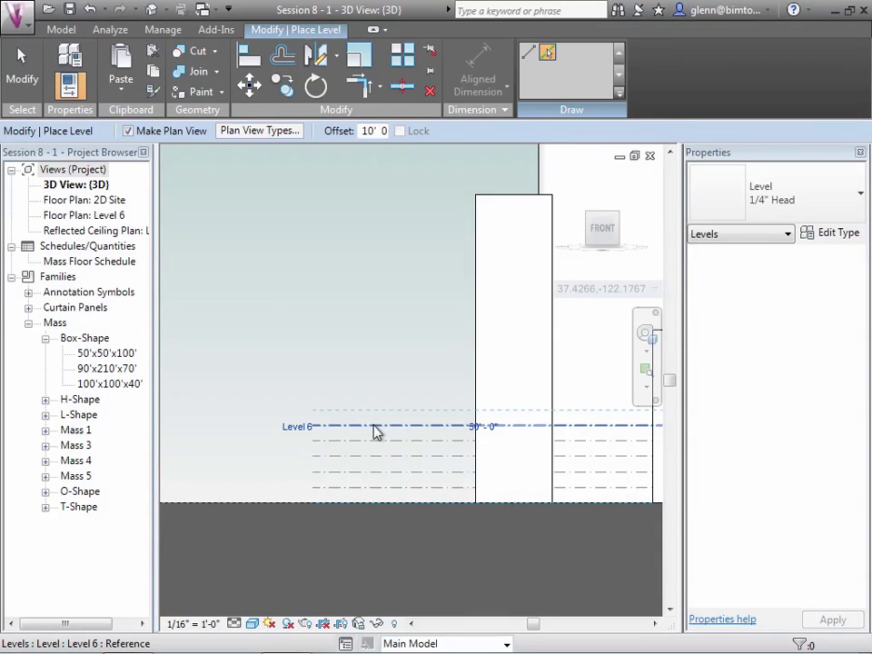
{"action": "left_click", "coordinate": [375, 425]}
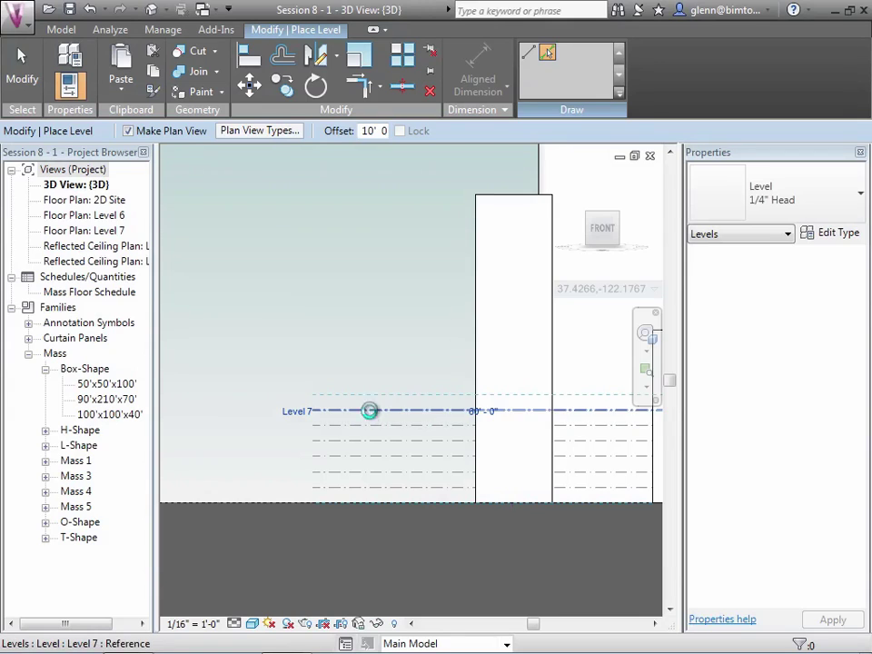
{"action": "left_click", "coordinate": [371, 414]}
{"action": "left_click", "coordinate": [372, 397]}
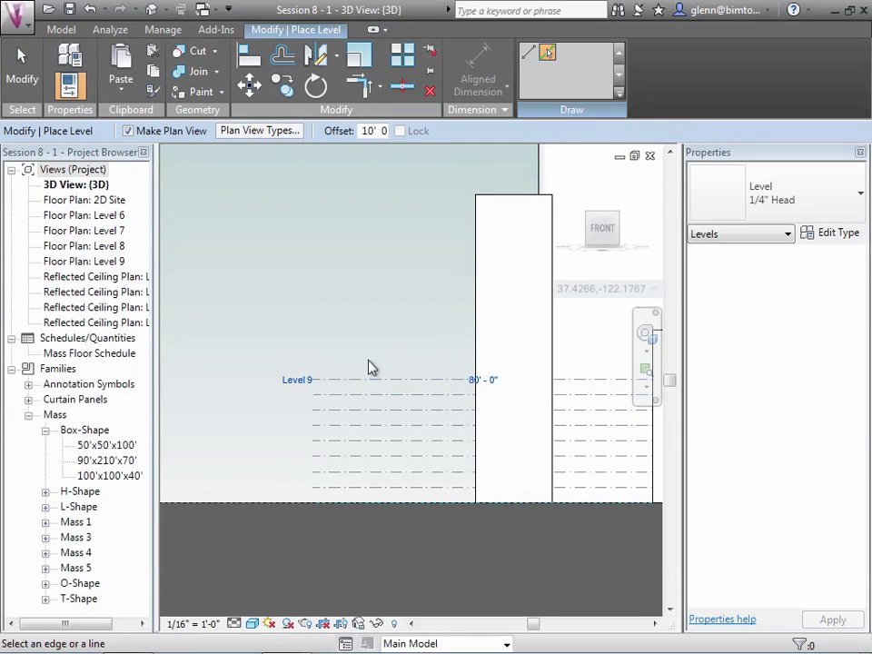
{"action": "left_click", "coordinate": [370, 380]}
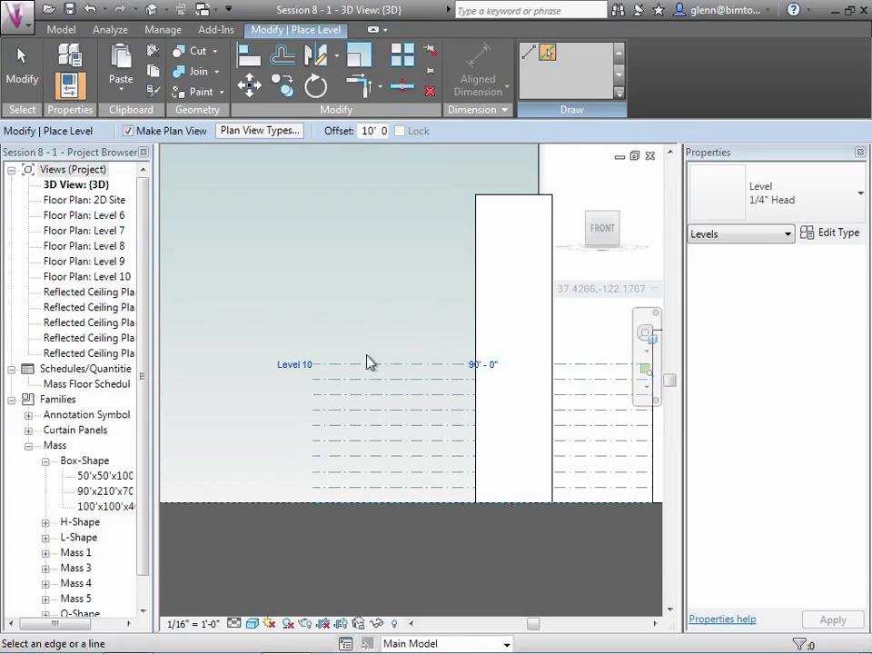
{"action": "left_click", "coordinate": [366, 364]}
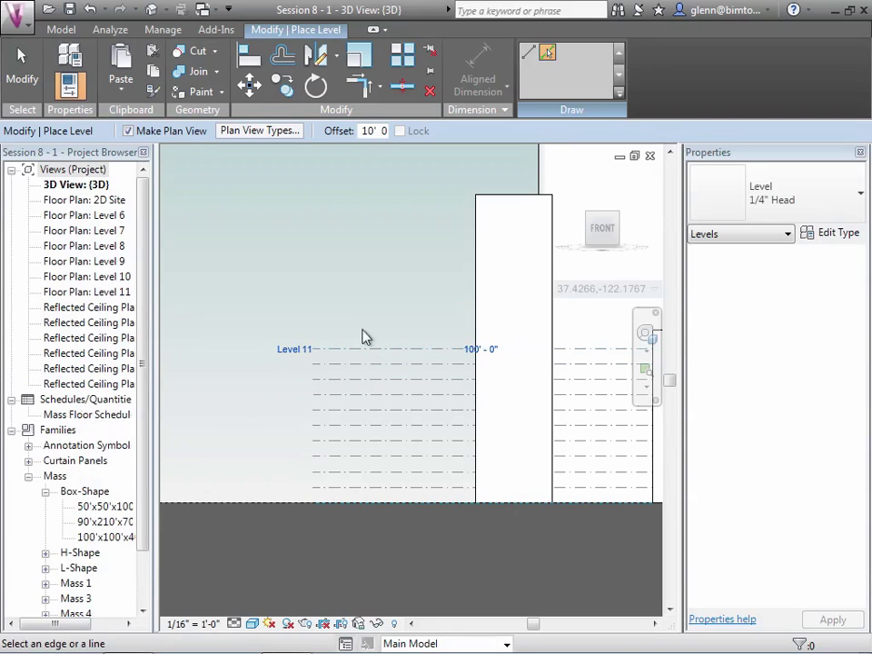
{"action": "left_click", "coordinate": [362, 350]}
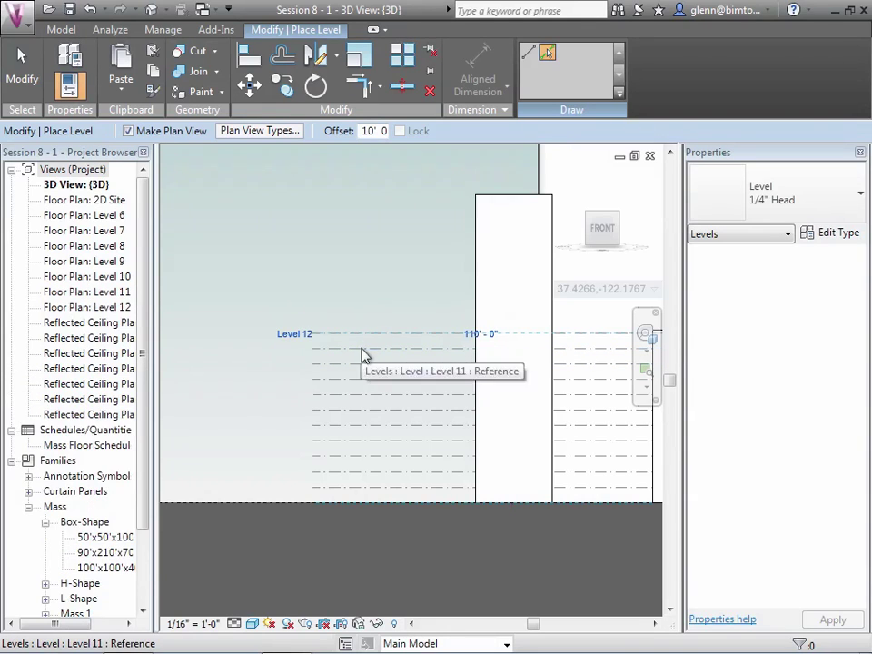
{"action": "left_click", "coordinate": [361, 335]}
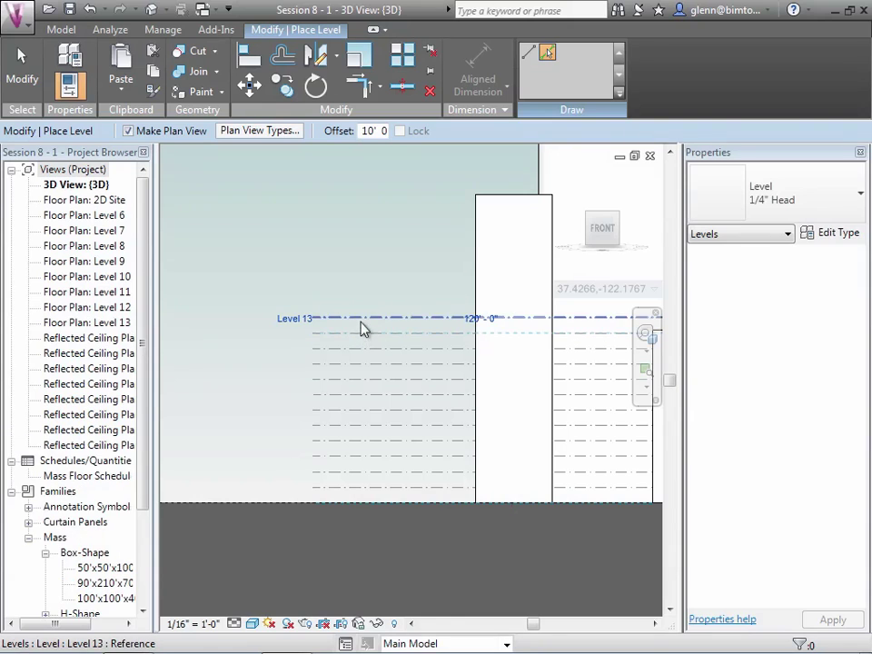
Copy Level 13 upward to create a new Level 14
{"action": "left_click", "coordinate": [28, 51]}
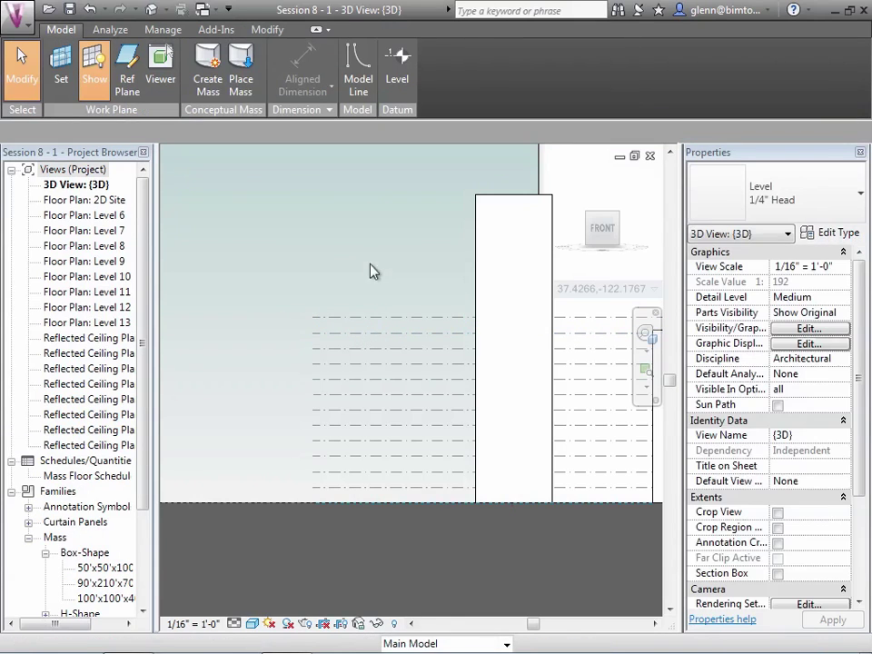
{"action": "left_click", "coordinate": [368, 319]}
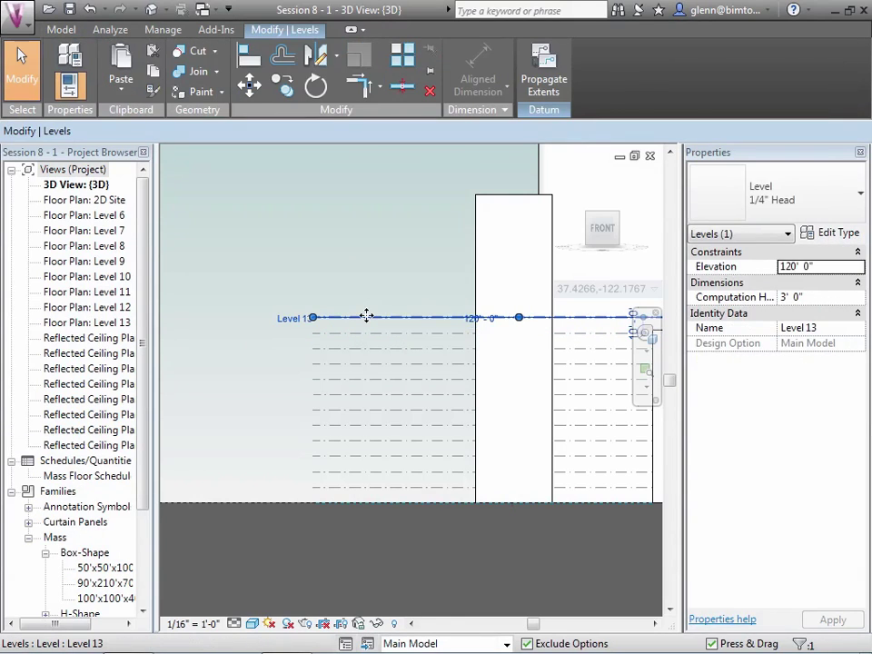
{"action": "left_click_drag", "start_coordinate": [366, 315], "coordinate": [365, 301]}
{"action": "left_click", "coordinate": [364, 298]}
{"action": "left_click", "coordinate": [335, 259]}
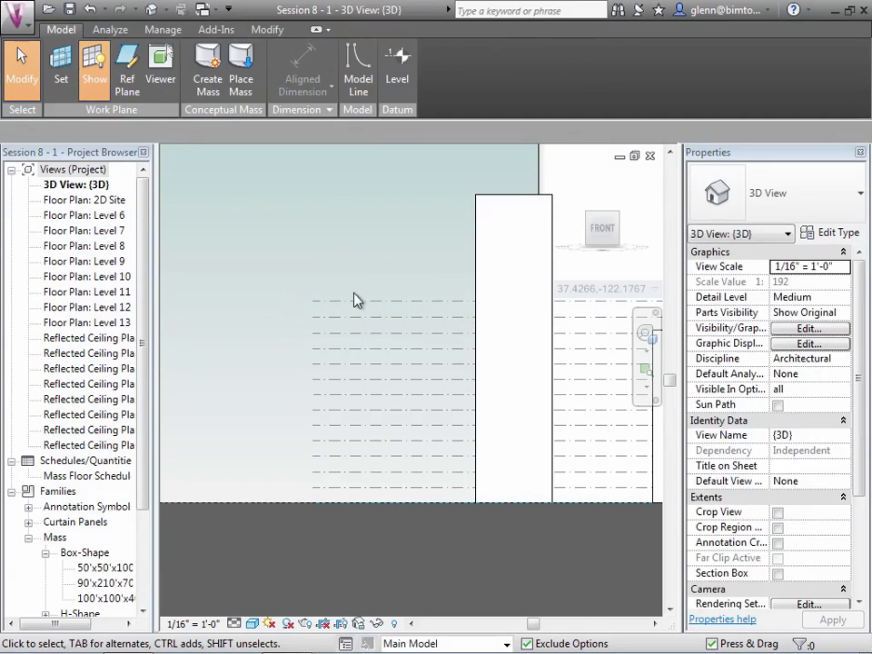
Set Level 14 to sit 10' above Level 13, at 130'
{"action": "left_click", "coordinate": [355, 301]}
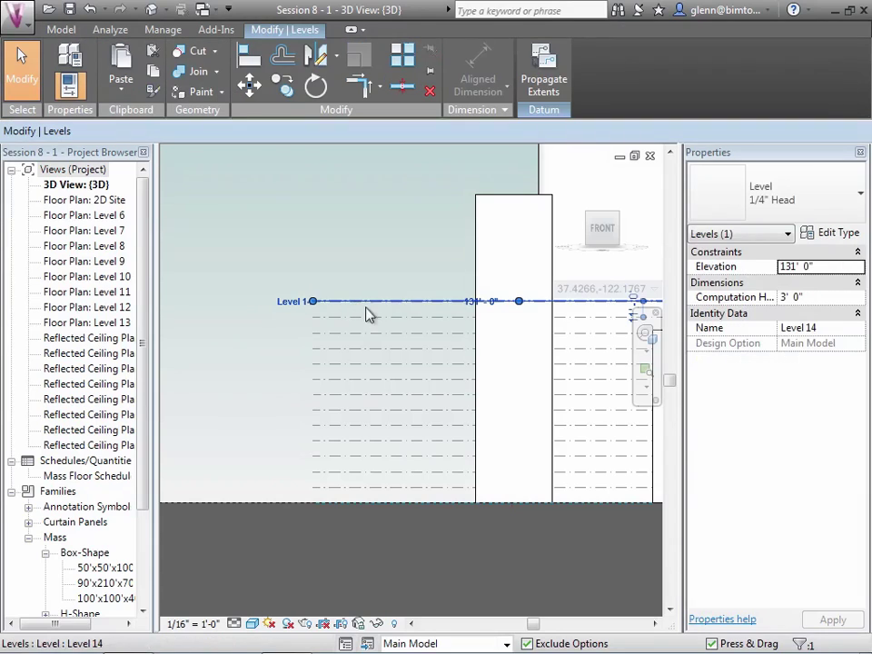
{"action": "left_click", "coordinate": [628, 310]}
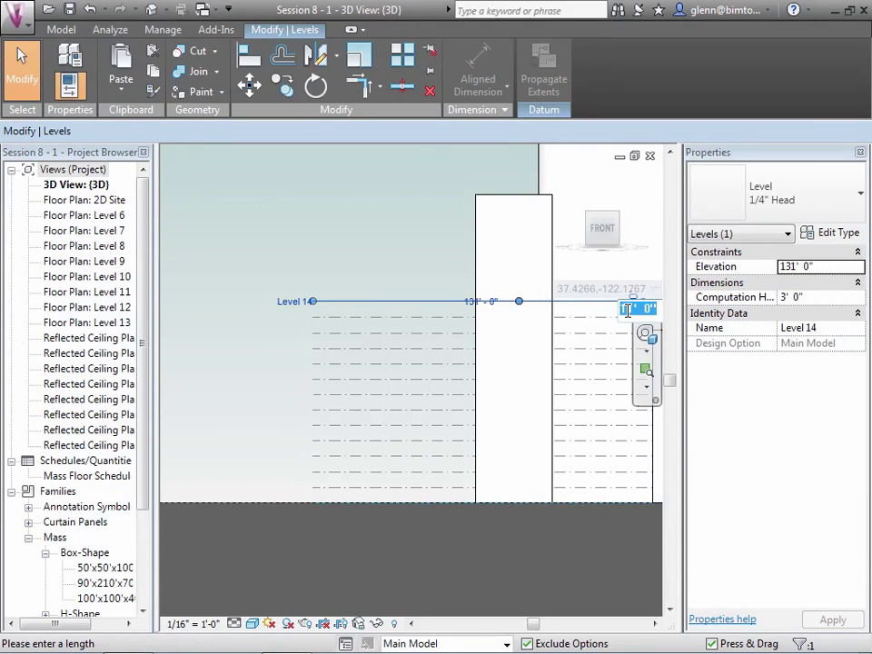
{"action": "type", "text": "10"}
{"action": "key", "text": "Return"}
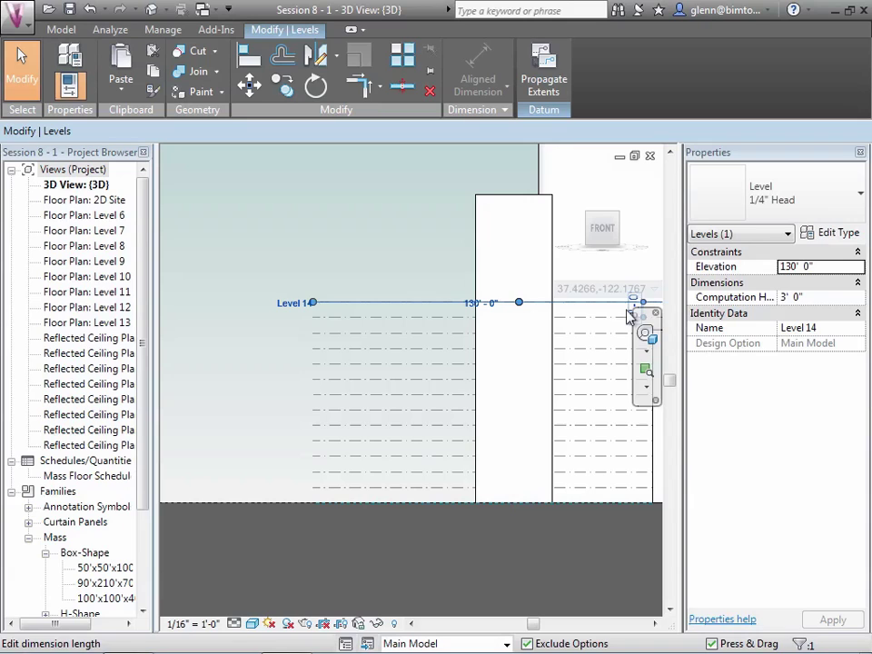
{"action": "left_click", "coordinate": [355, 265]}
Select Levels 14 down through 8 together
{"action": "left_click", "coordinate": [366, 307]}
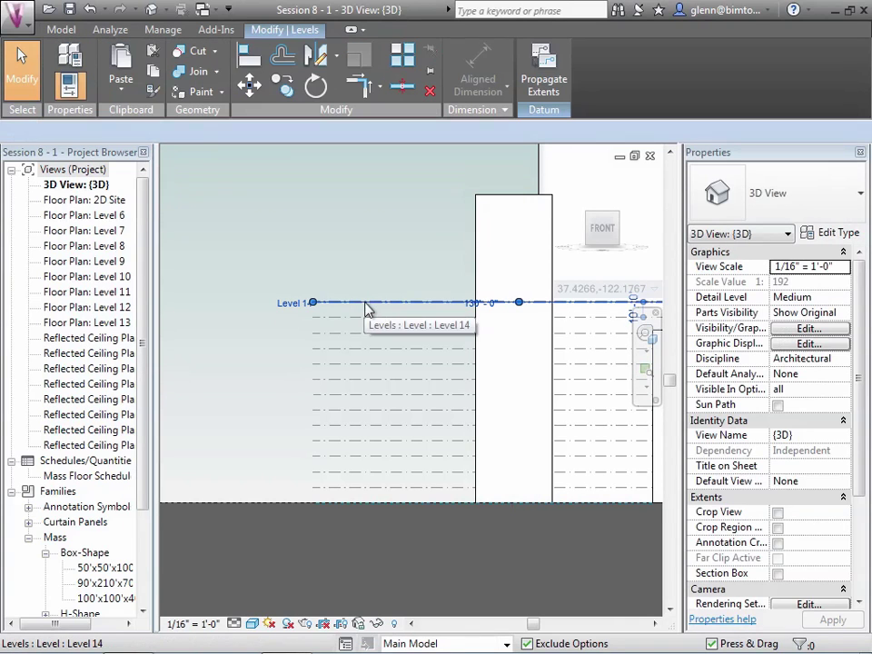
{"action": "left_click", "coordinate": [359, 324], "text": "ctrl"}
{"action": "left_click", "coordinate": [359, 334], "text": "ctrl"}
{"action": "left_click", "coordinate": [360, 350], "text": "ctrl"}
{"action": "left_click", "coordinate": [360, 364], "text": "ctrl"}
{"action": "left_click", "coordinate": [360, 379], "text": "ctrl"}
{"action": "left_click", "coordinate": [360, 394], "text": "ctrl"}
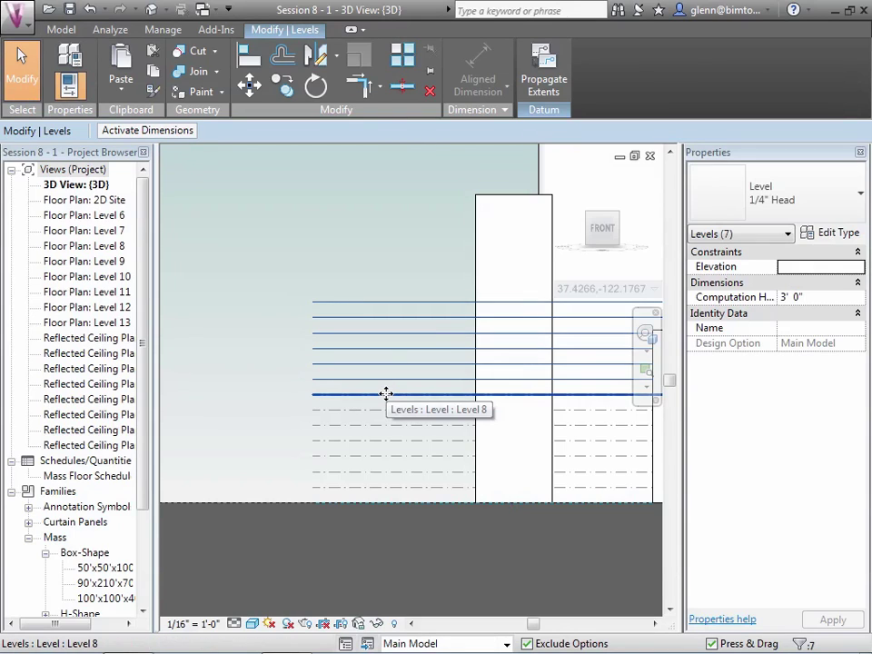
Copy Levels 8–14 higher up the tall mass, then start placing another level
{"action": "left_click_drag", "start_coordinate": [384, 380], "coordinate": [376, 286]}
{"action": "left_click", "coordinate": [274, 327]}
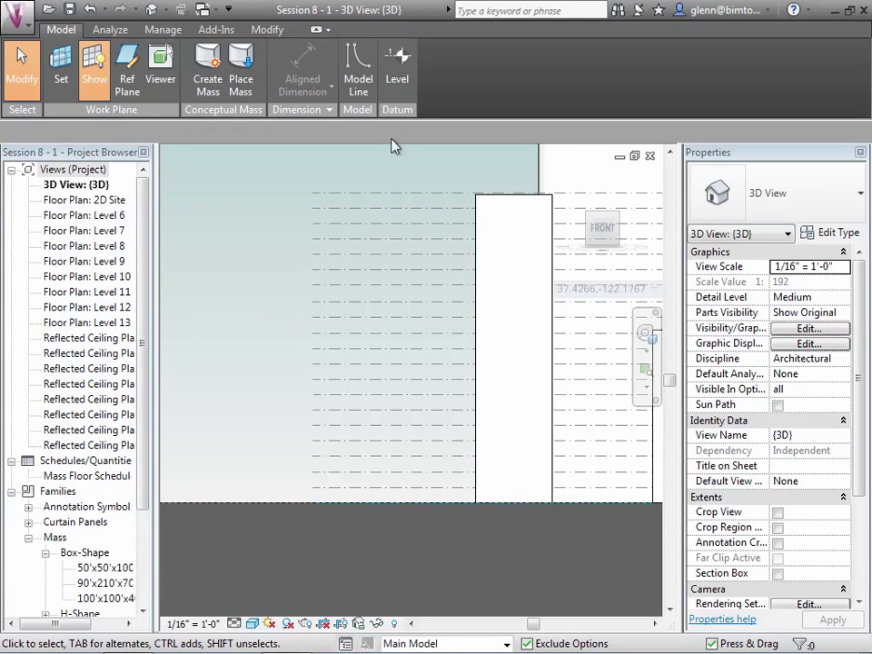
{"action": "left_click", "coordinate": [397, 78]}
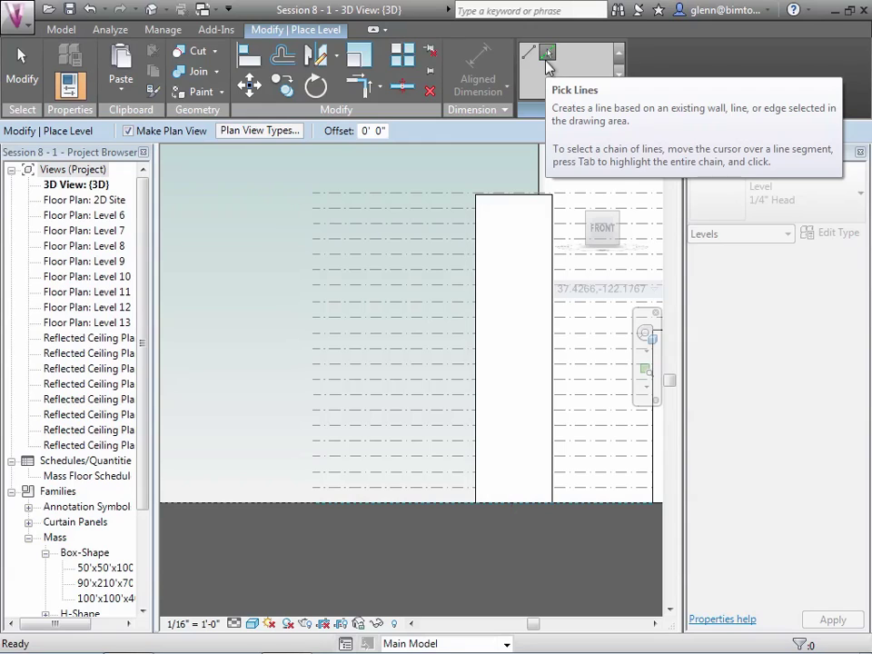
Pick the Level 21 line with a 10' offset to add Level 22, then return Home
{"action": "left_click", "coordinate": [547, 55]}
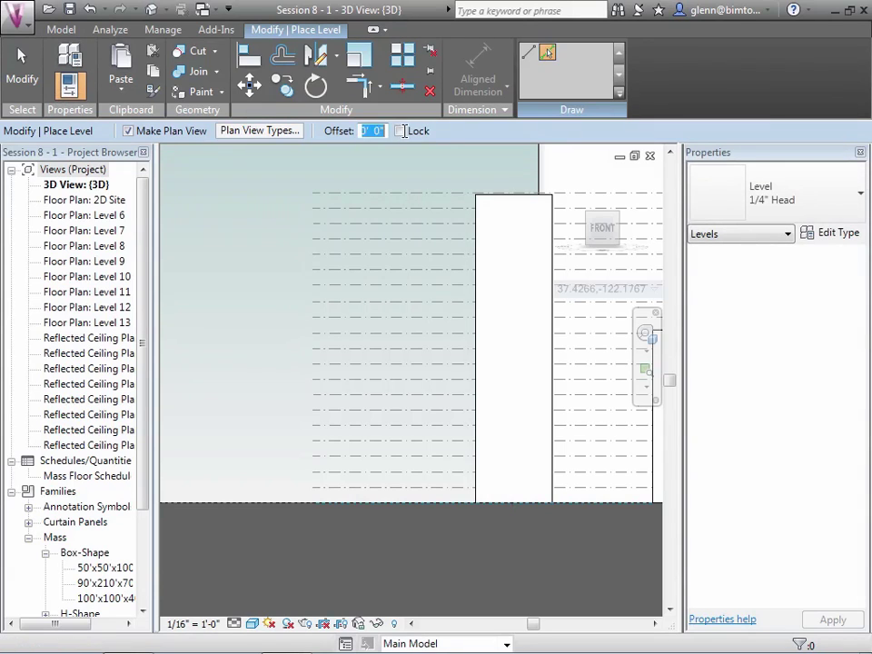
{"action": "left_click_drag", "start_coordinate": [362, 132], "coordinate": [389, 132]}
{"action": "type", "text": "10"}
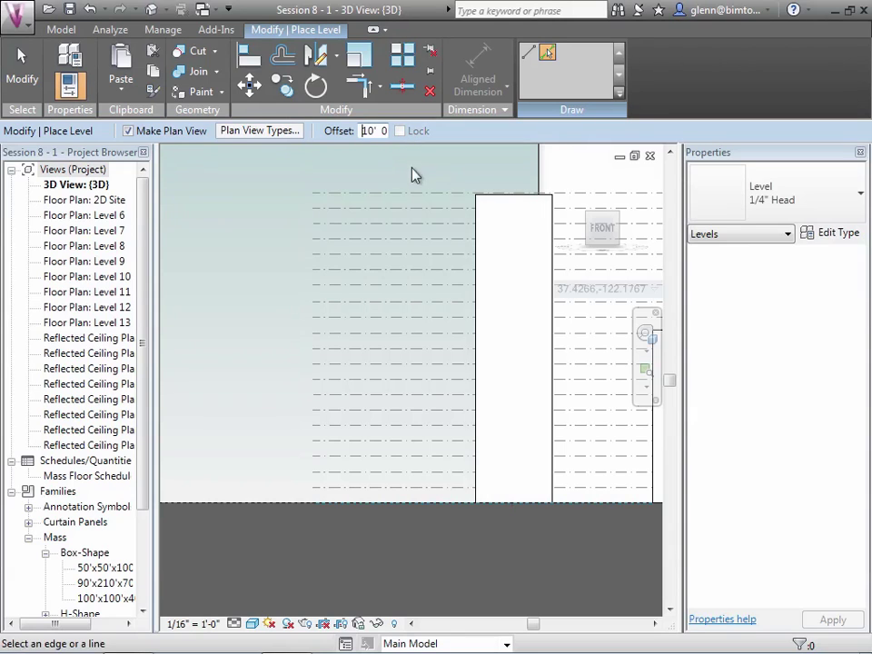
{"action": "left_click", "coordinate": [413, 196]}
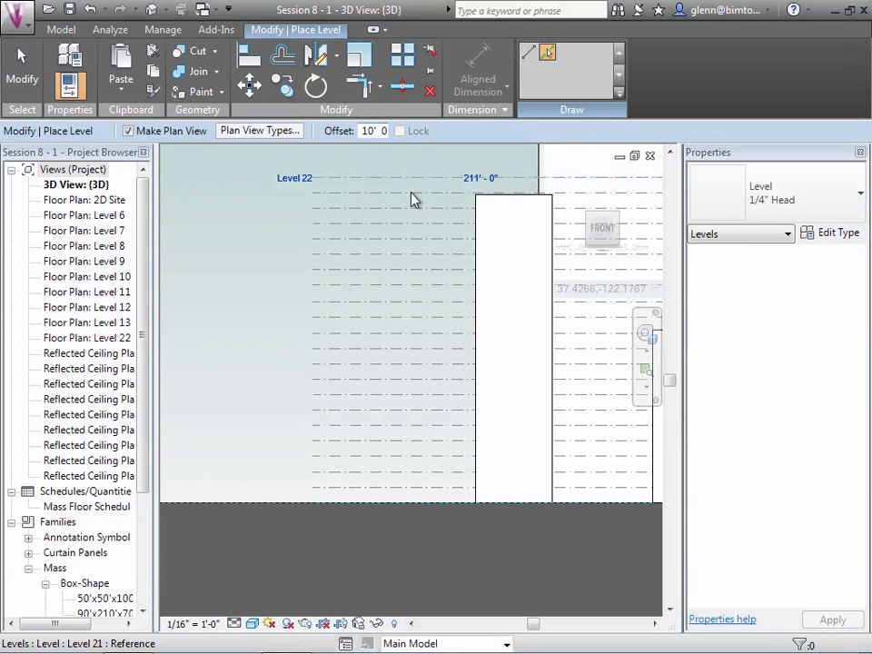
{"action": "left_click", "coordinate": [22, 66]}
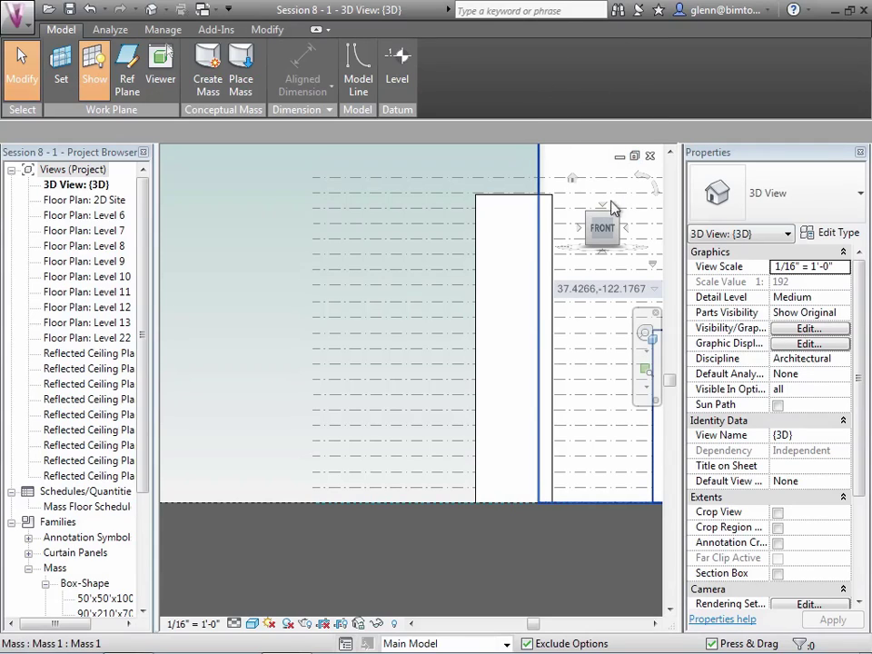
{"action": "left_click", "coordinate": [572, 179]}
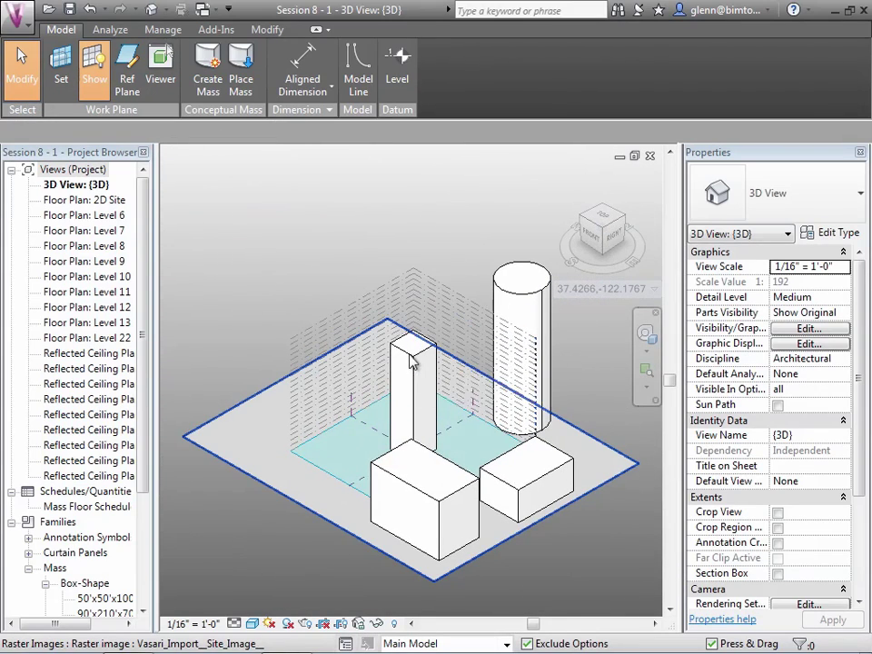
Activate Tall and Skinny and tick tower mass floors on Levels 1 through 15
{"action": "left_click", "coordinate": [477, 645]}
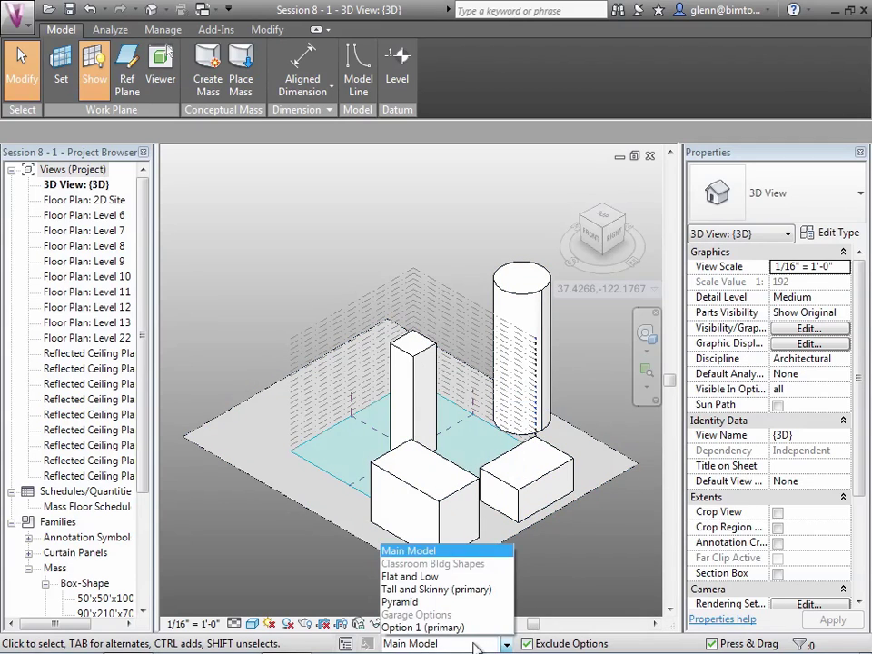
{"action": "left_click", "coordinate": [441, 589]}
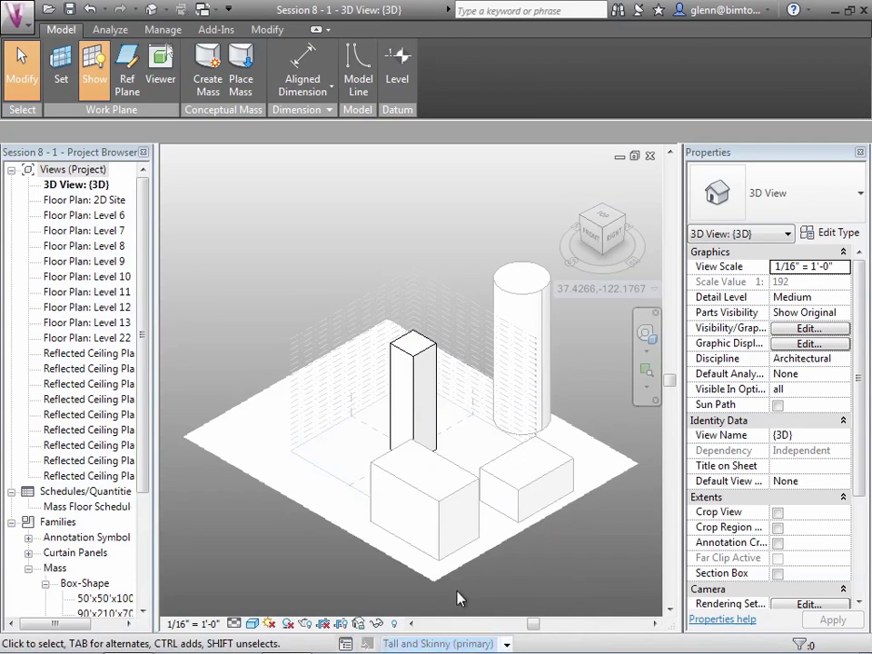
{"action": "left_click", "coordinate": [434, 368]}
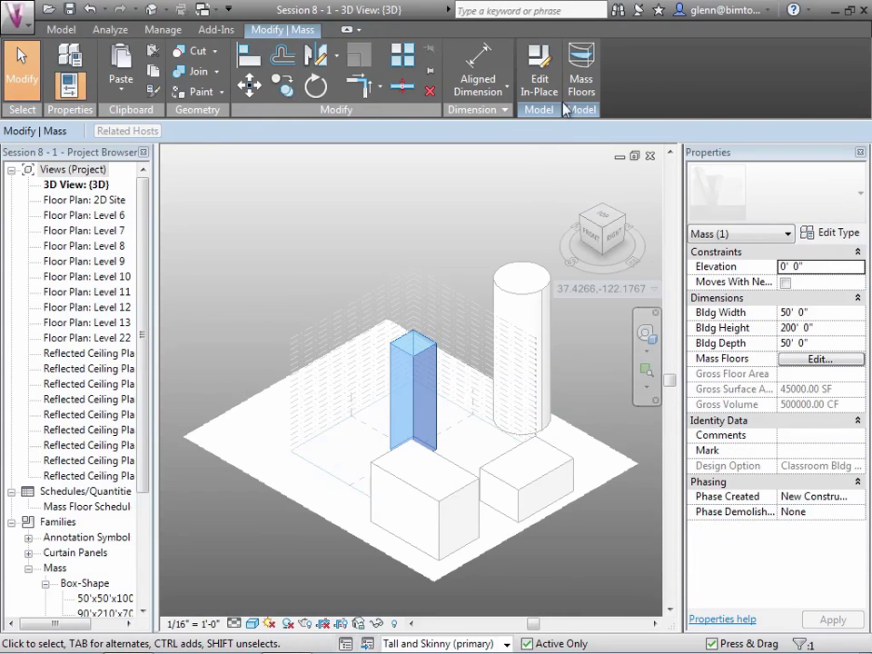
{"action": "left_click", "coordinate": [581, 69]}
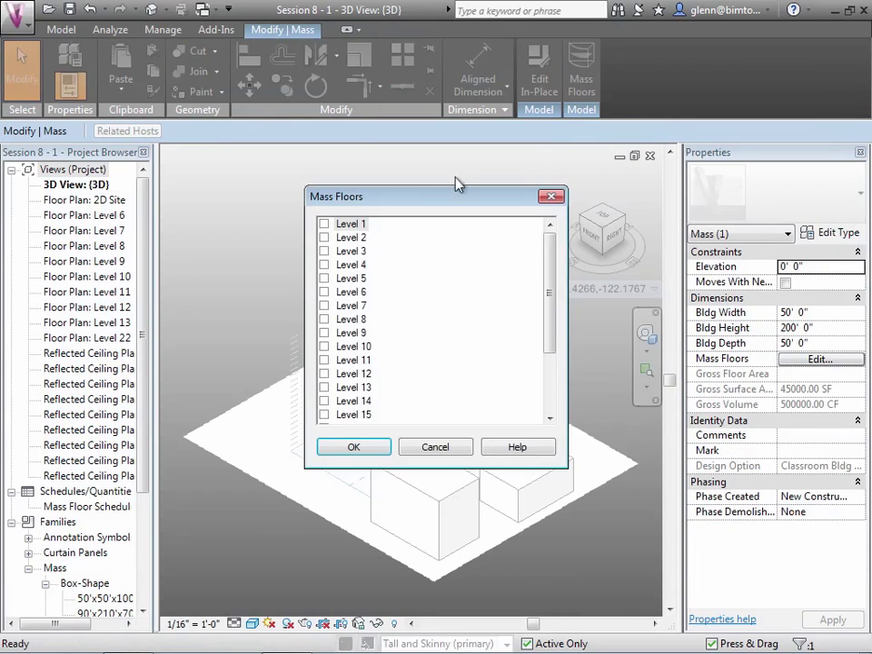
{"action": "left_click", "coordinate": [325, 225]}
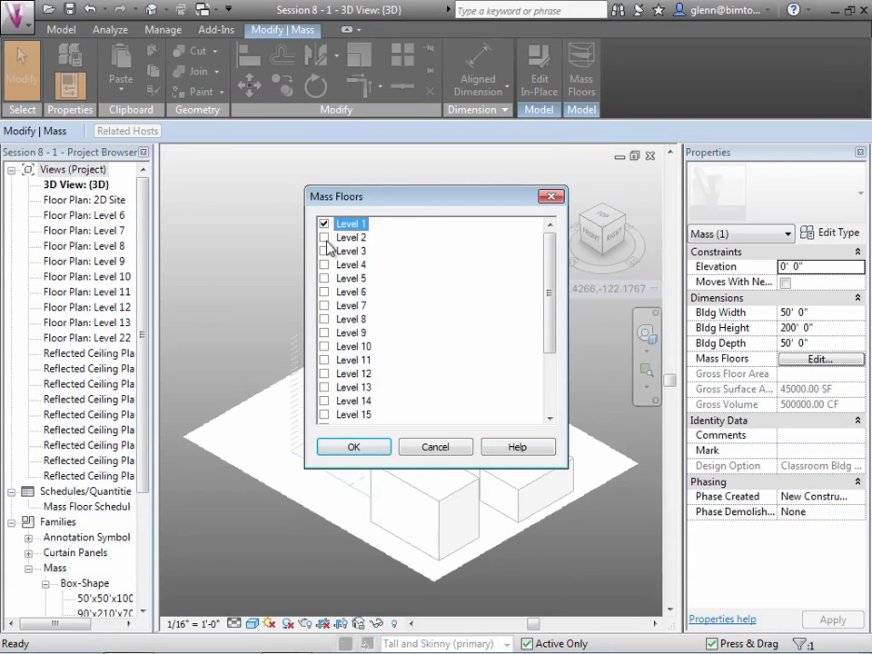
{"action": "left_click", "coordinate": [324, 237]}
{"action": "left_click", "coordinate": [324, 250]}
{"action": "left_click", "coordinate": [325, 265]}
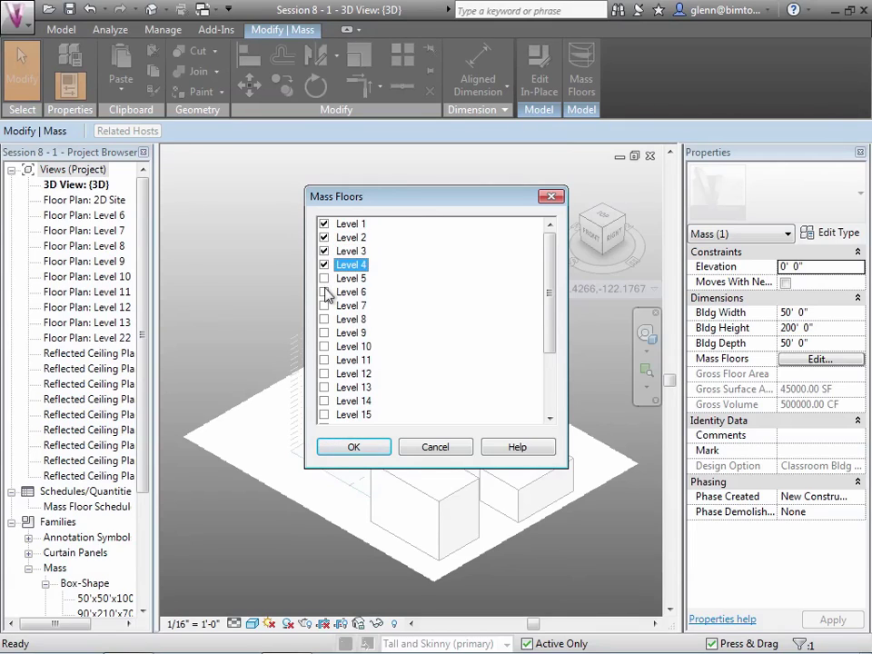
{"action": "left_click", "coordinate": [324, 278]}
{"action": "left_click", "coordinate": [324, 291]}
{"action": "left_click", "coordinate": [324, 305]}
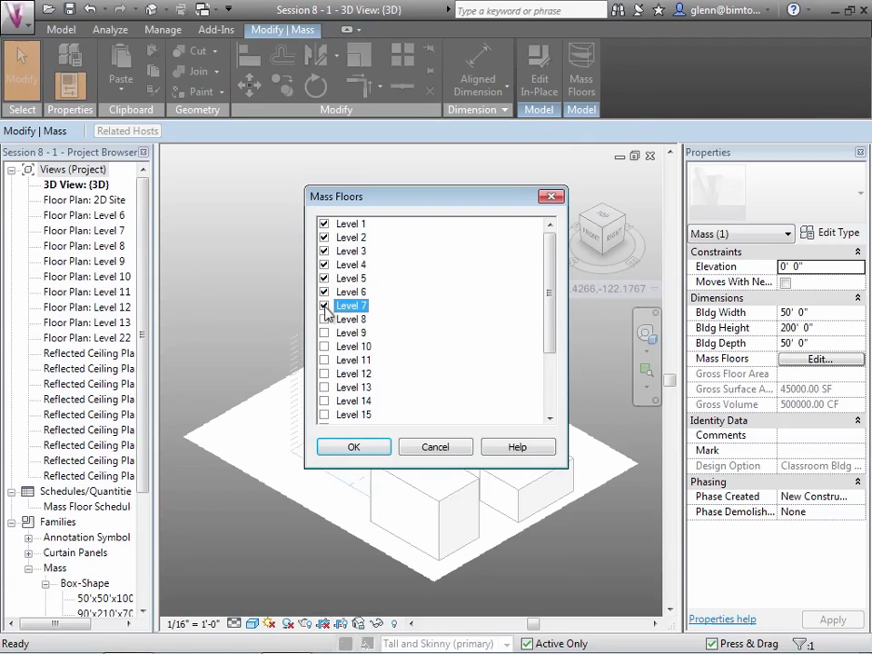
{"action": "left_click", "coordinate": [324, 319]}
{"action": "left_click", "coordinate": [324, 333]}
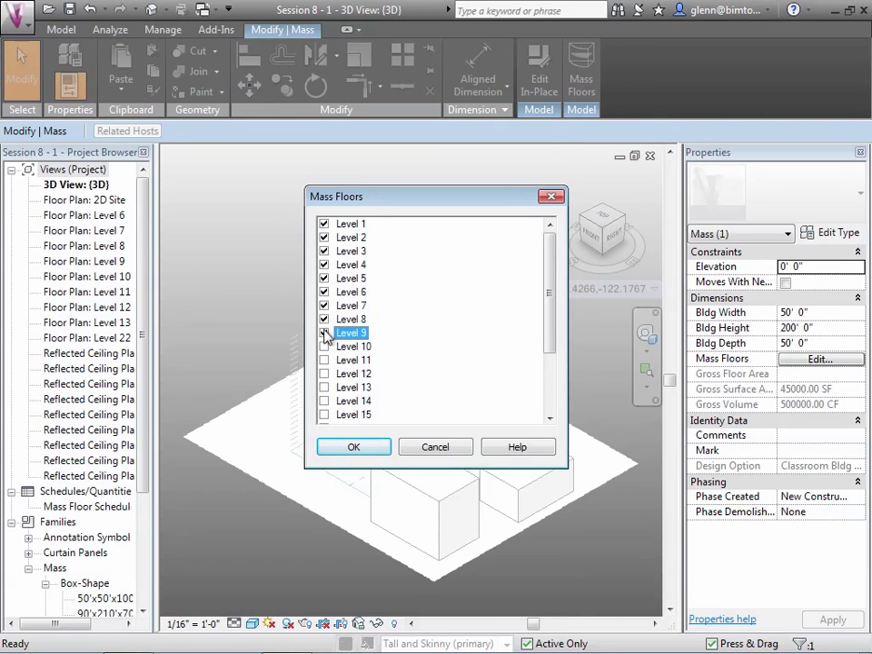
{"action": "left_click", "coordinate": [324, 346]}
{"action": "left_click", "coordinate": [324, 360]}
{"action": "left_click", "coordinate": [324, 373]}
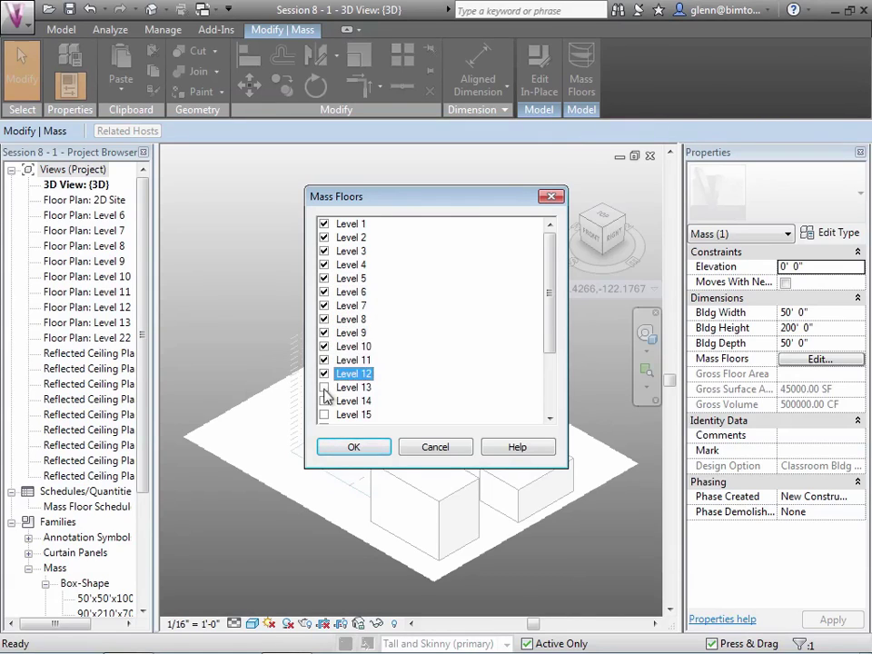
{"action": "left_click", "coordinate": [324, 387]}
{"action": "left_click", "coordinate": [324, 401]}
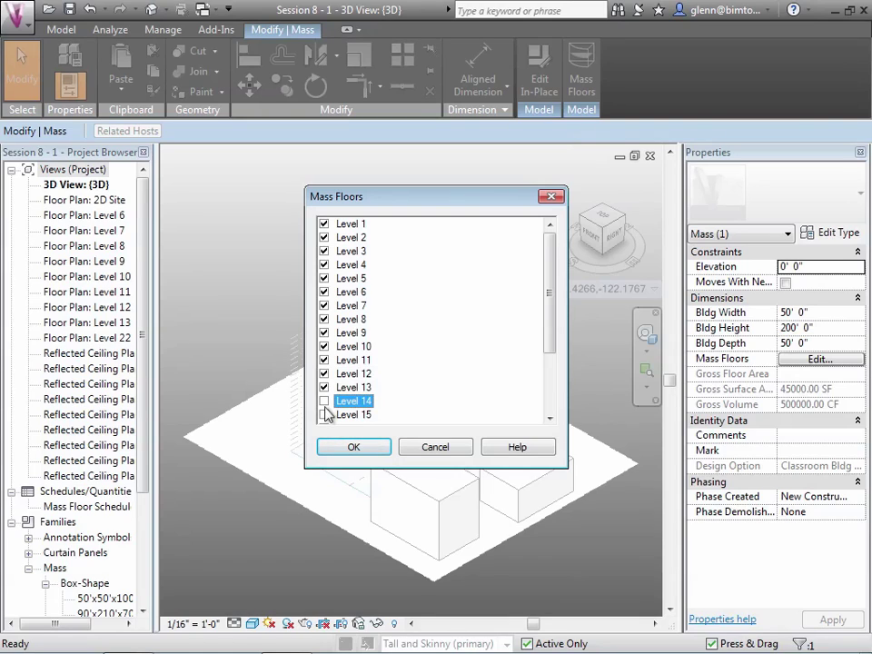
{"action": "left_click", "coordinate": [325, 415]}
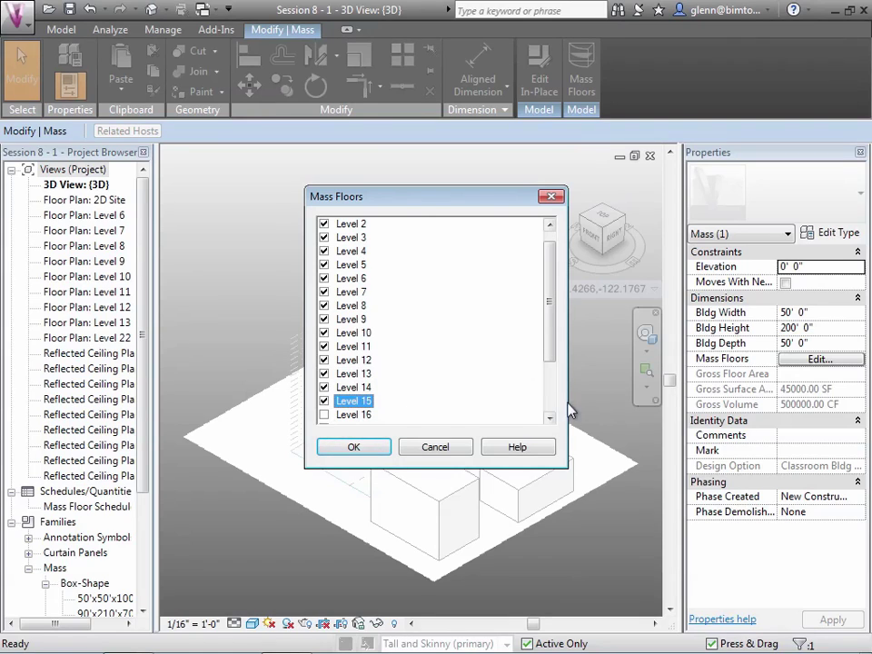
Tick the remaining Levels 16–22, confirm the mass floors, and deselect the tower
{"action": "left_click", "coordinate": [549, 419]}
{"action": "left_click", "coordinate": [550, 418]}
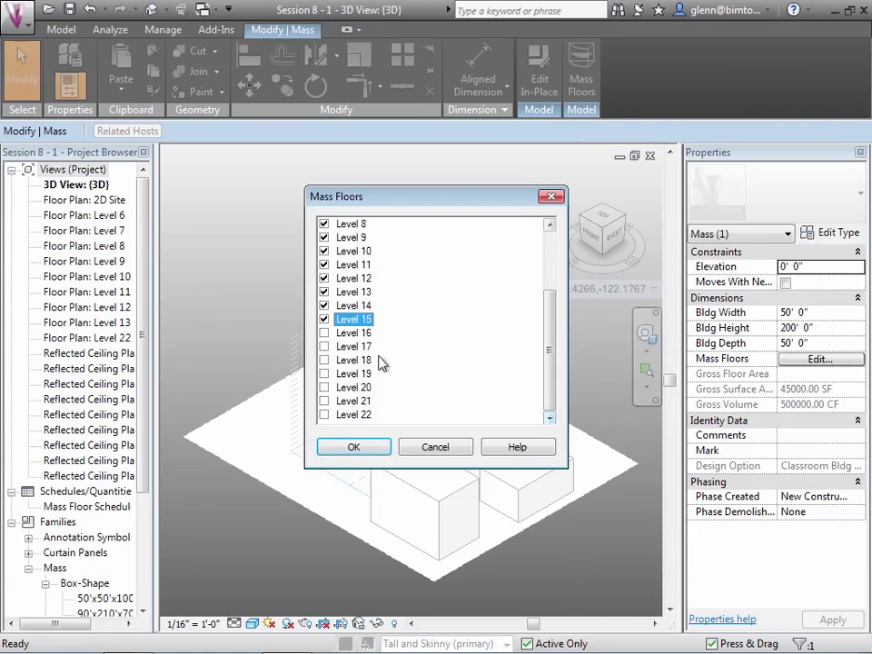
{"action": "left_click", "coordinate": [325, 333]}
{"action": "left_click", "coordinate": [324, 347]}
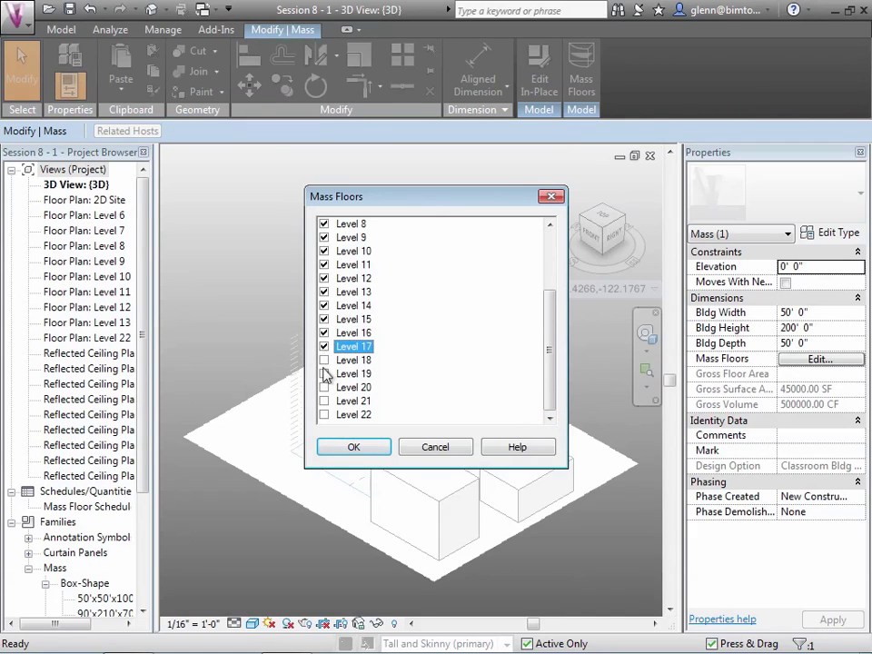
{"action": "left_click", "coordinate": [324, 360]}
{"action": "left_click", "coordinate": [324, 374]}
{"action": "left_click", "coordinate": [325, 388]}
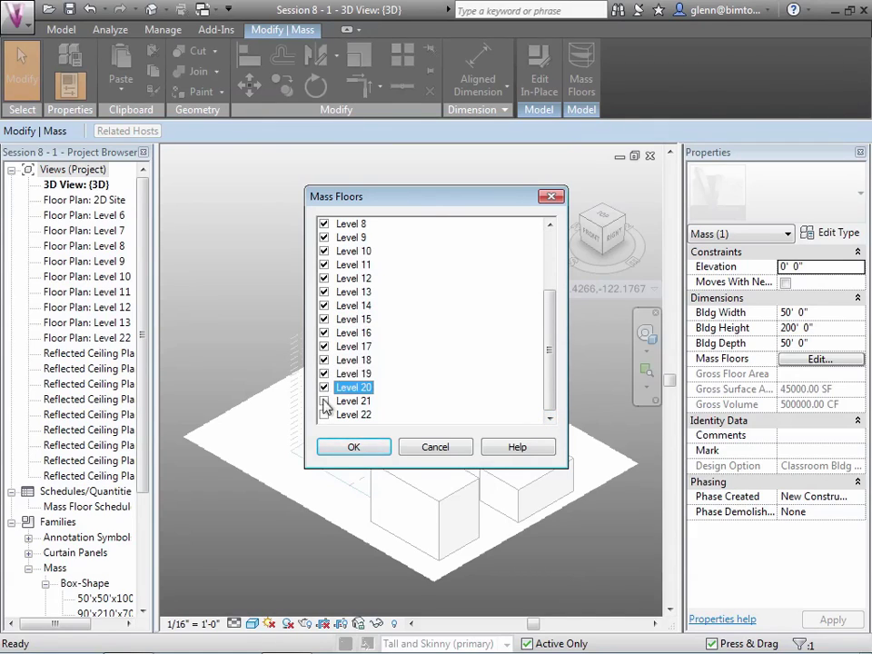
{"action": "left_click", "coordinate": [324, 402]}
{"action": "left_click", "coordinate": [325, 415]}
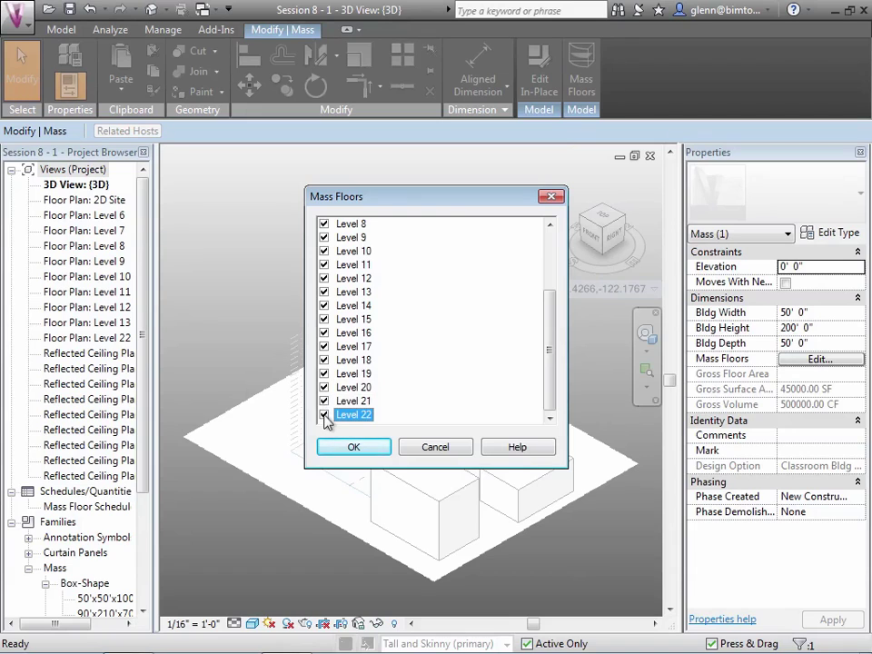
{"action": "left_click", "coordinate": [362, 448]}
{"action": "left_click", "coordinate": [317, 258]}
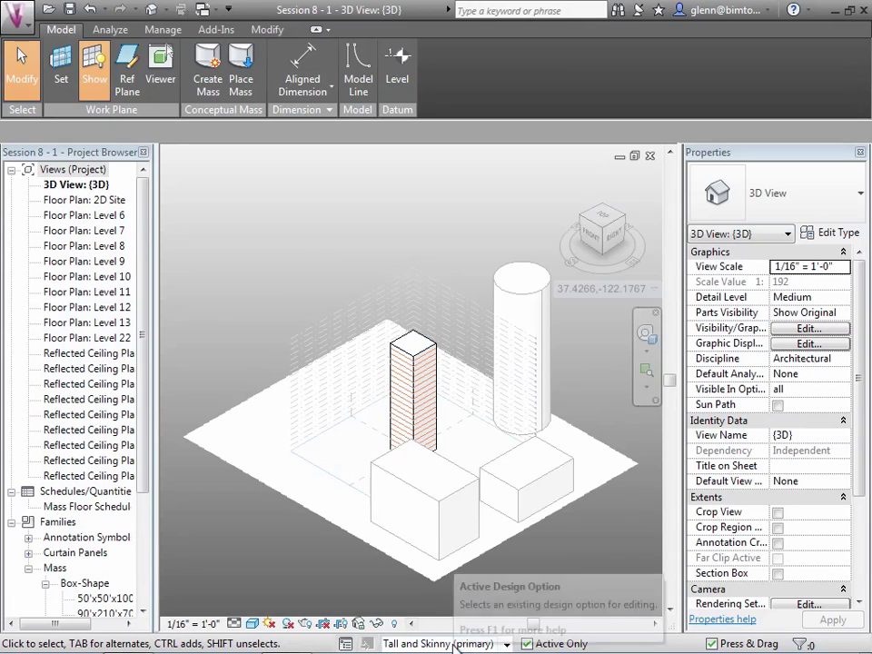
Switch to Flat and Low and give its box mass floors on Levels 1–5
{"action": "left_click", "coordinate": [491, 643]}
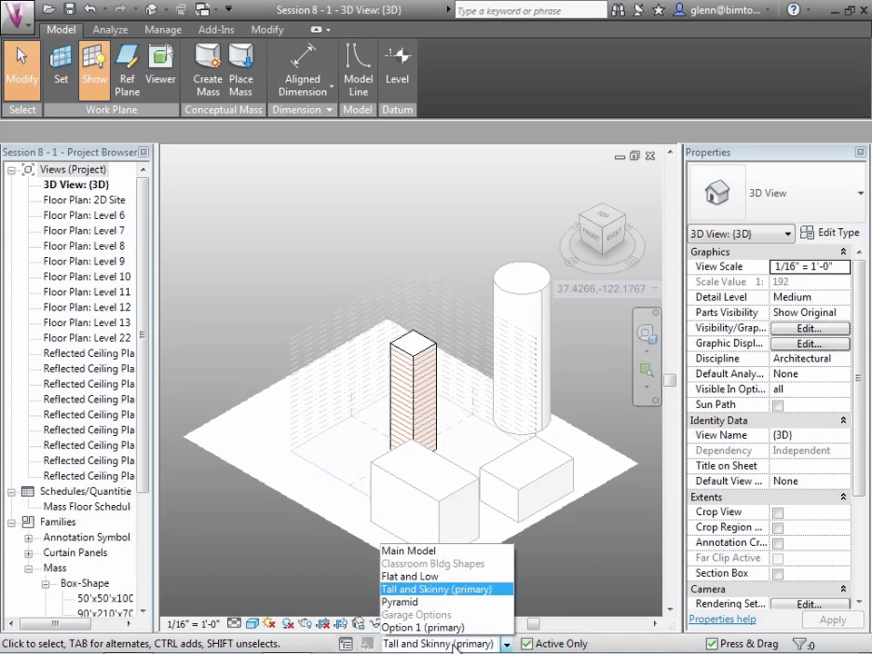
{"action": "left_click", "coordinate": [440, 577]}
{"action": "left_click", "coordinate": [444, 439]}
{"action": "left_click", "coordinate": [580, 82]}
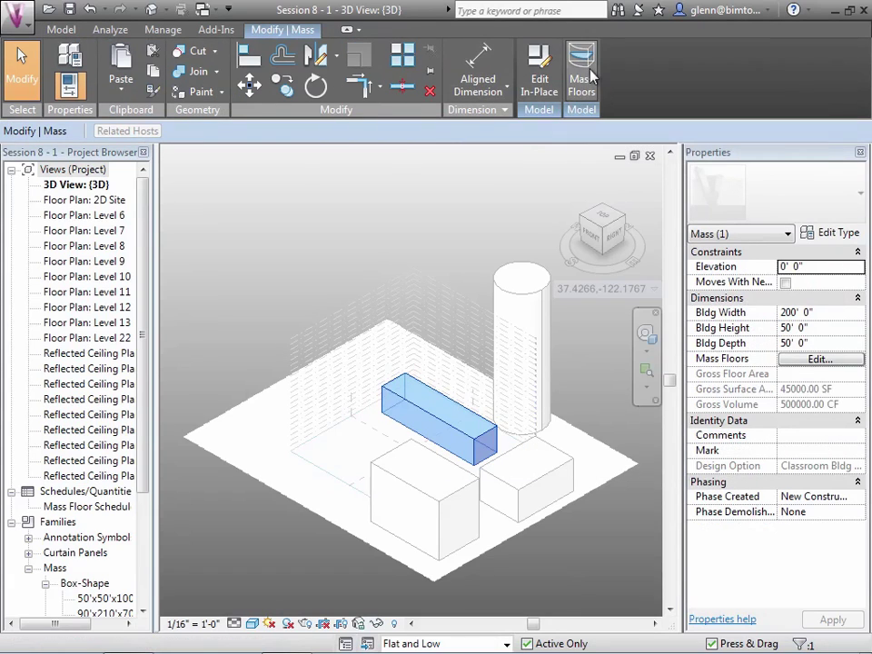
{"action": "left_click", "coordinate": [325, 223]}
{"action": "left_click", "coordinate": [325, 238]}
{"action": "left_click", "coordinate": [325, 251]}
{"action": "left_click", "coordinate": [325, 264]}
{"action": "left_click", "coordinate": [324, 278]}
{"action": "left_click", "coordinate": [354, 447]}
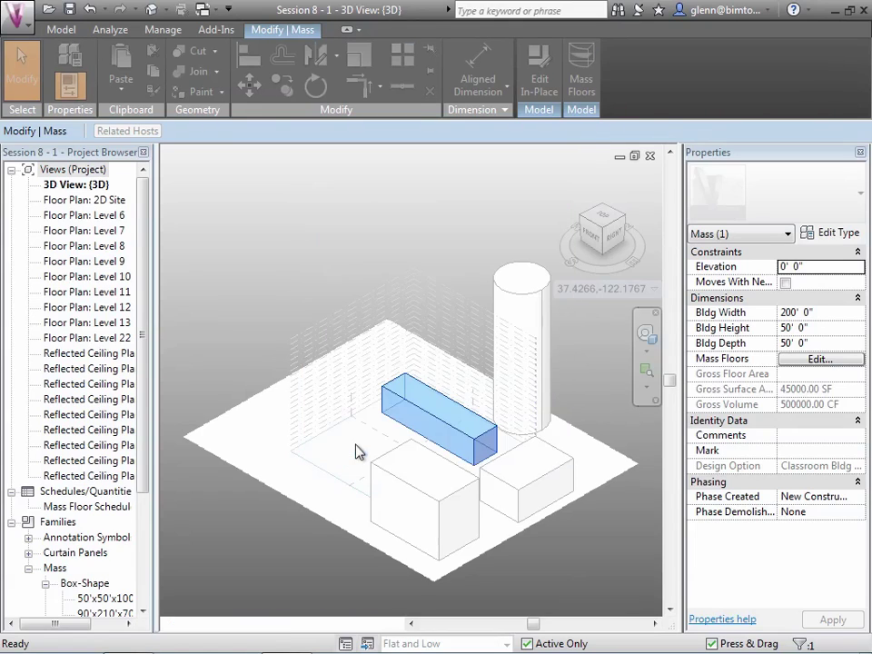
{"action": "left_click", "coordinate": [267, 449]}
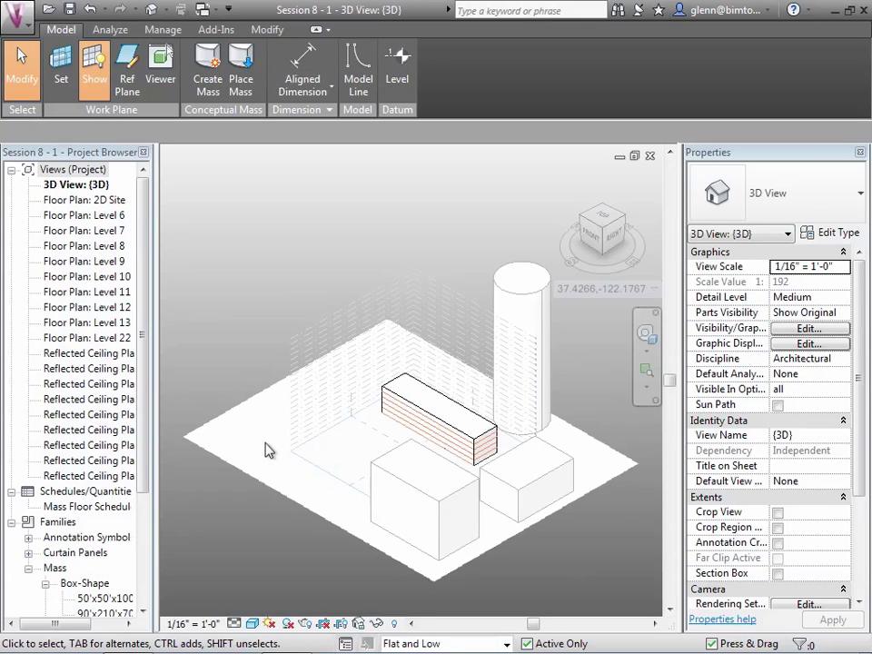
Switch to the Pyramid design option and select the pyramid mass
{"action": "left_click", "coordinate": [415, 645]}
{"action": "left_click", "coordinate": [400, 602]}
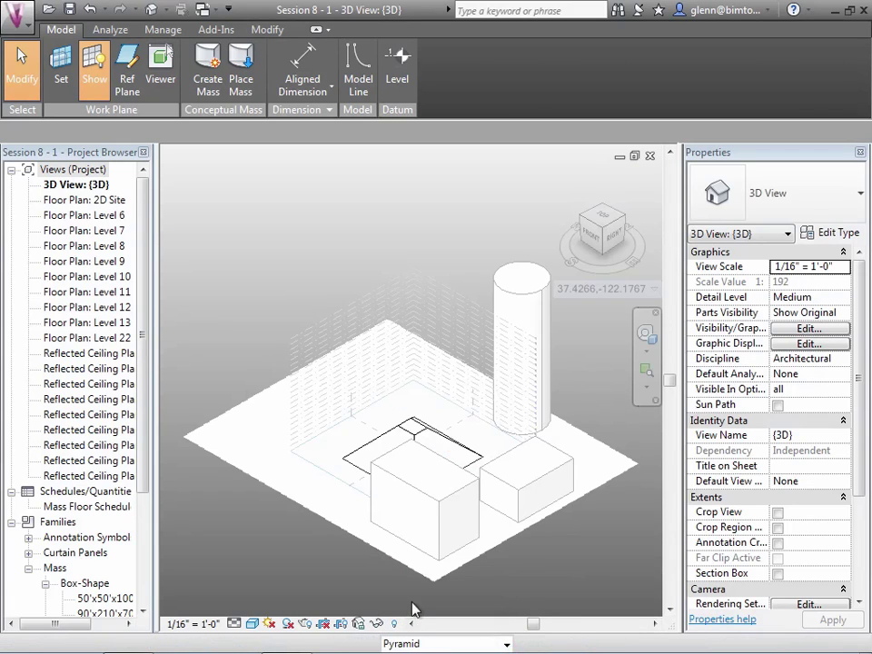
{"action": "left_click", "coordinate": [416, 451]}
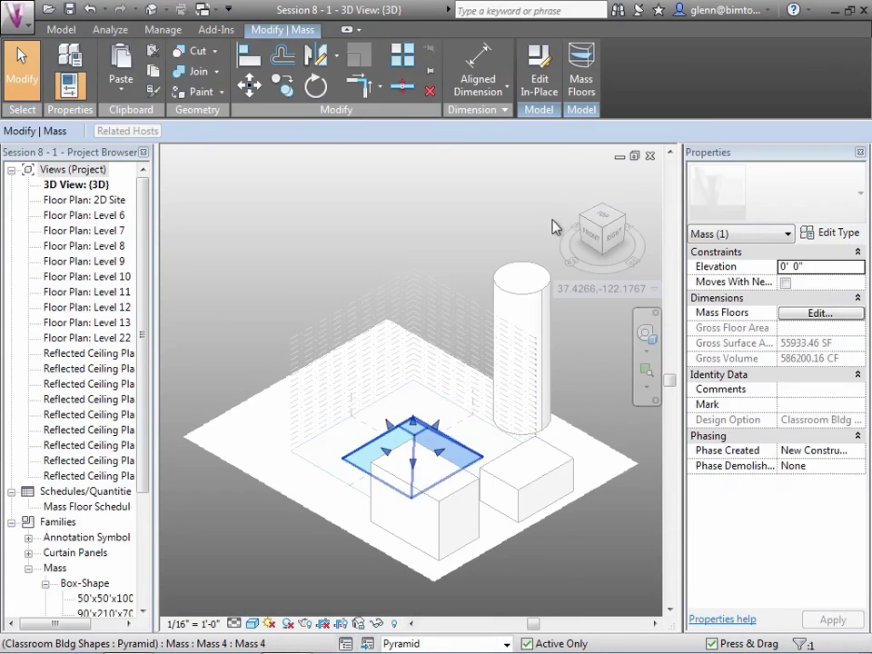
Tick mass floors on Levels 1 through 8 for the pyramid and confirm
{"action": "left_click", "coordinate": [582, 81]}
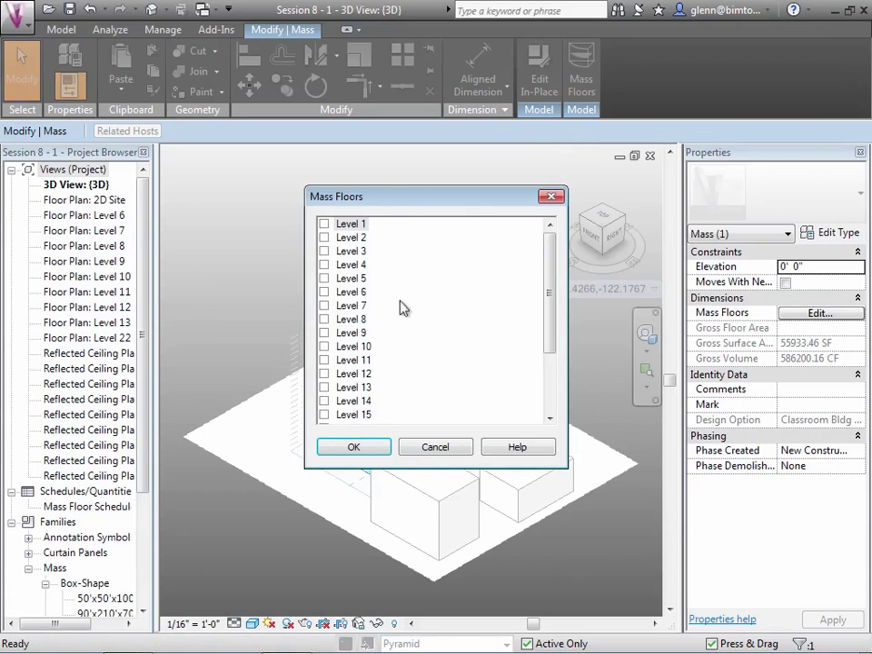
{"action": "left_click", "coordinate": [325, 224]}
{"action": "left_click", "coordinate": [324, 237]}
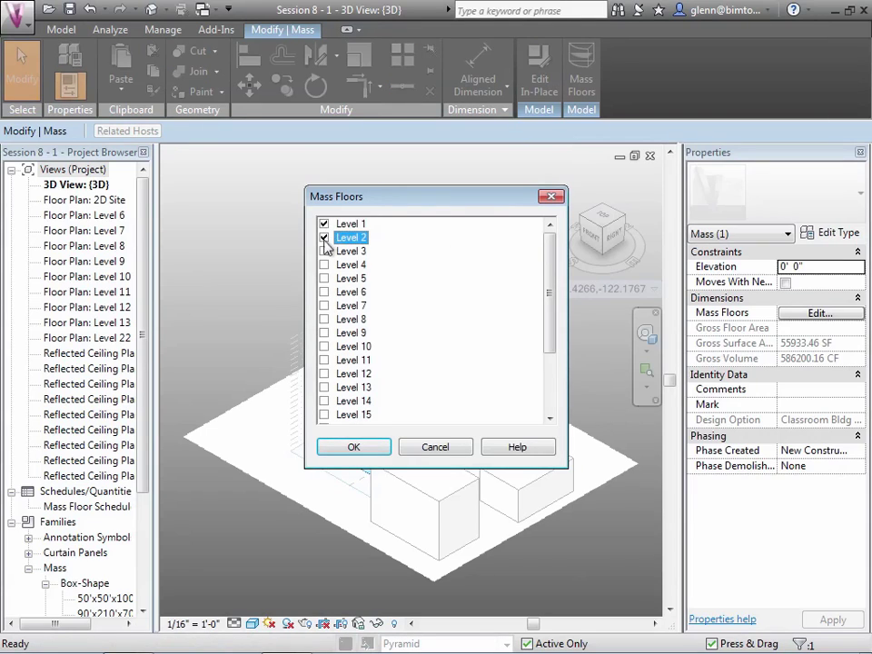
{"action": "left_click", "coordinate": [324, 250]}
{"action": "left_click", "coordinate": [324, 264]}
{"action": "left_click", "coordinate": [324, 278]}
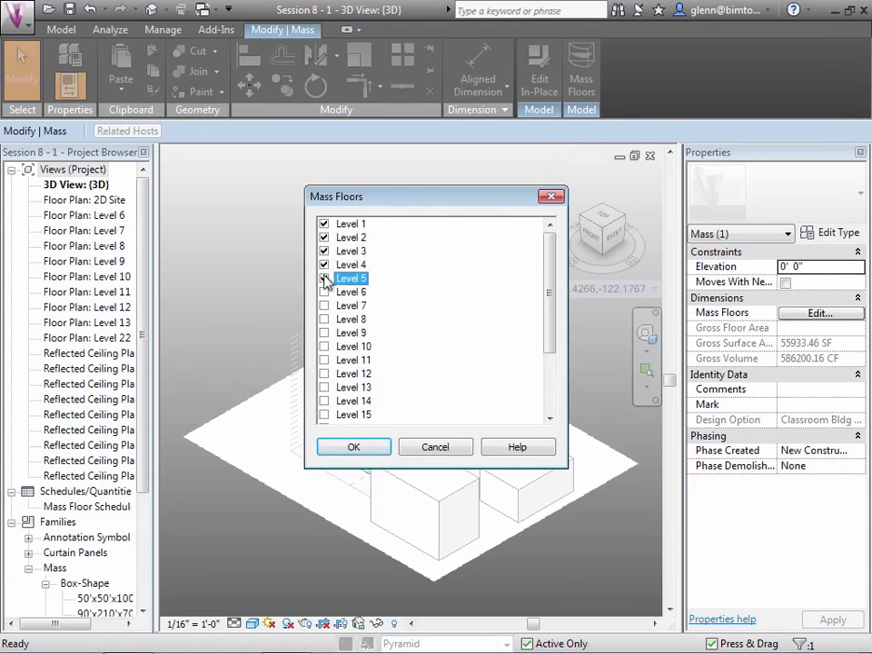
{"action": "left_click", "coordinate": [325, 292]}
{"action": "left_click", "coordinate": [324, 306]}
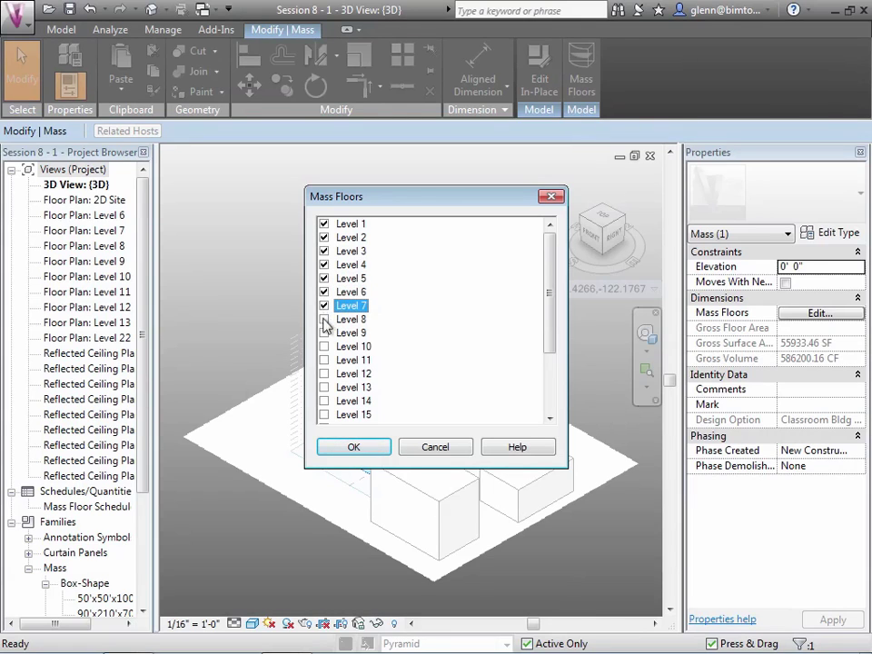
{"action": "left_click", "coordinate": [325, 319]}
{"action": "left_click", "coordinate": [351, 446]}
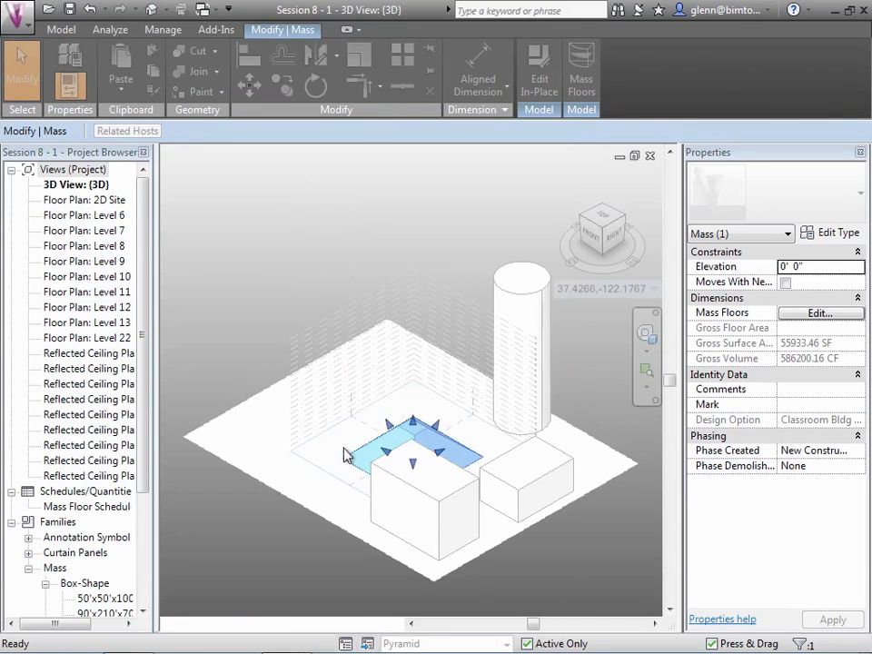
{"action": "left_click", "coordinate": [283, 484]}
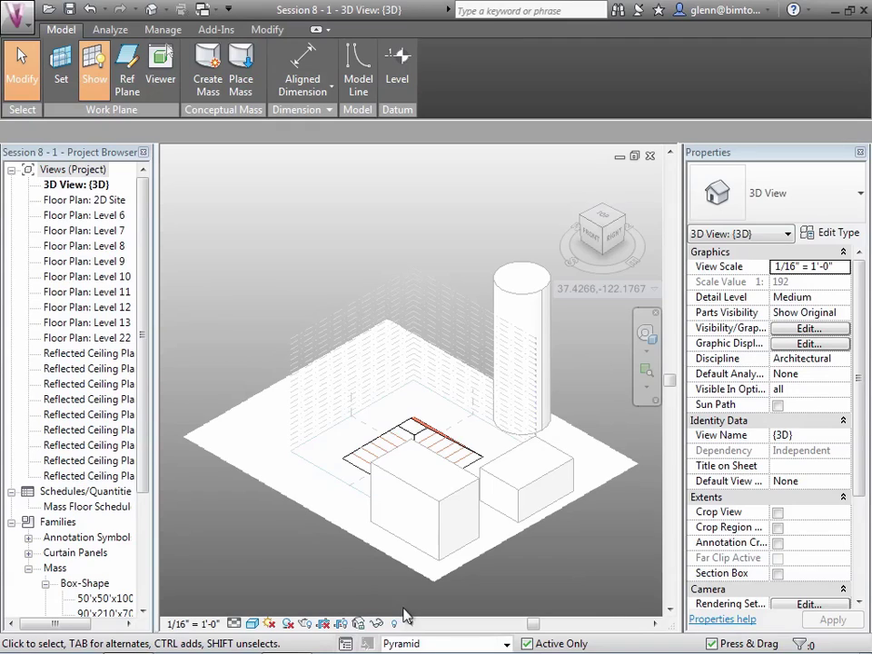
Return to Main Model, turn on shadows, and orbit to look down on the site
{"action": "left_click", "coordinate": [411, 642]}
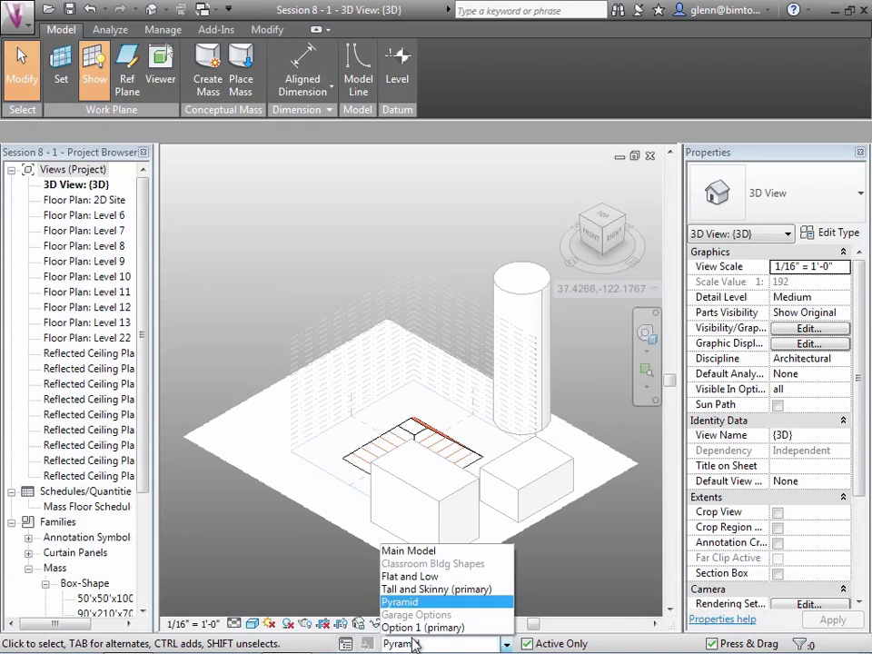
{"action": "left_click", "coordinate": [417, 552]}
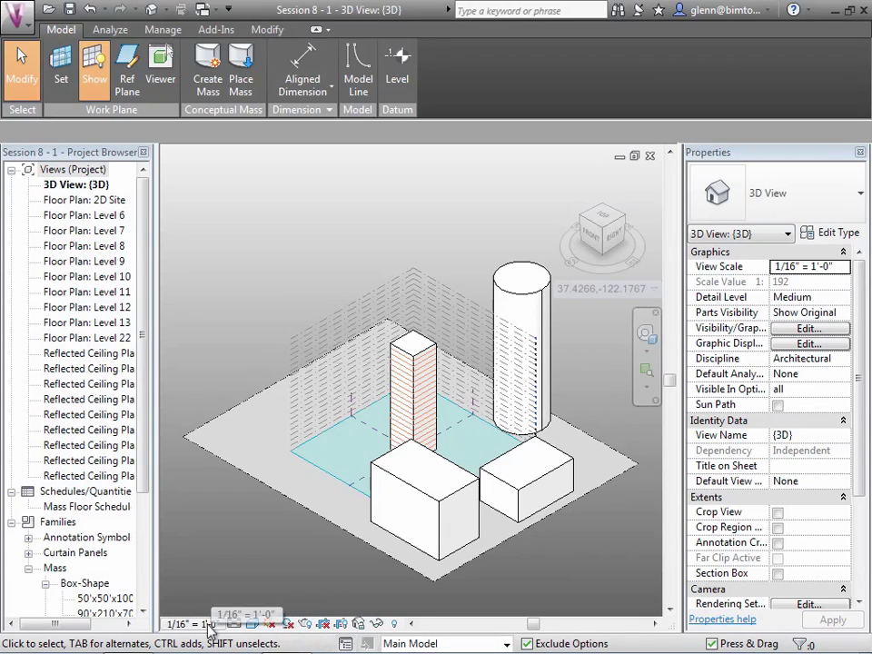
{"action": "left_click", "coordinate": [287, 624]}
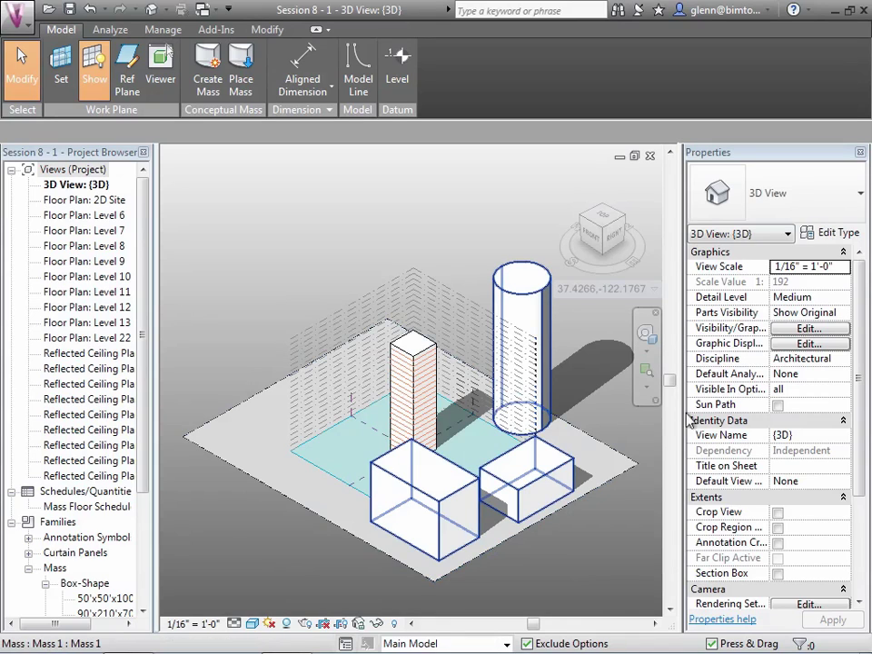
{"action": "left_click", "coordinate": [647, 340]}
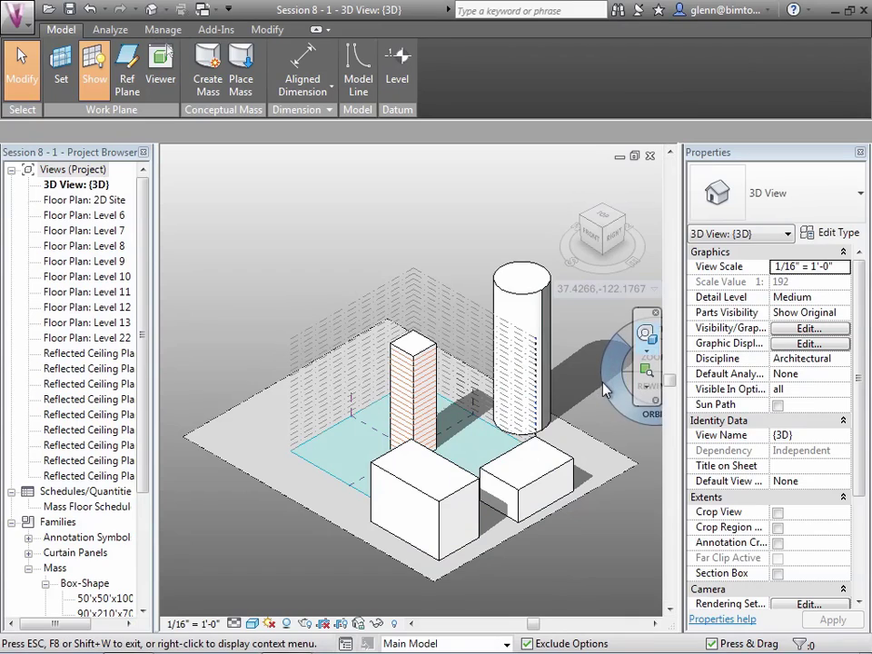
{"action": "left_click_drag", "start_coordinate": [611, 394], "coordinate": [604, 447]}
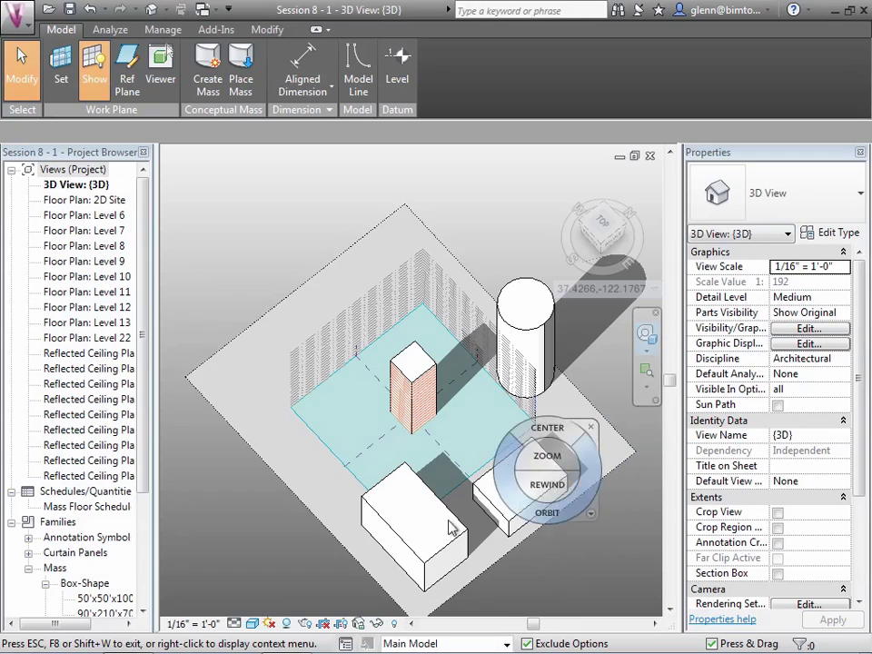
Turn the sun path on and zoom to fit it entirely in view with ZF
{"action": "left_click", "coordinate": [270, 625]}
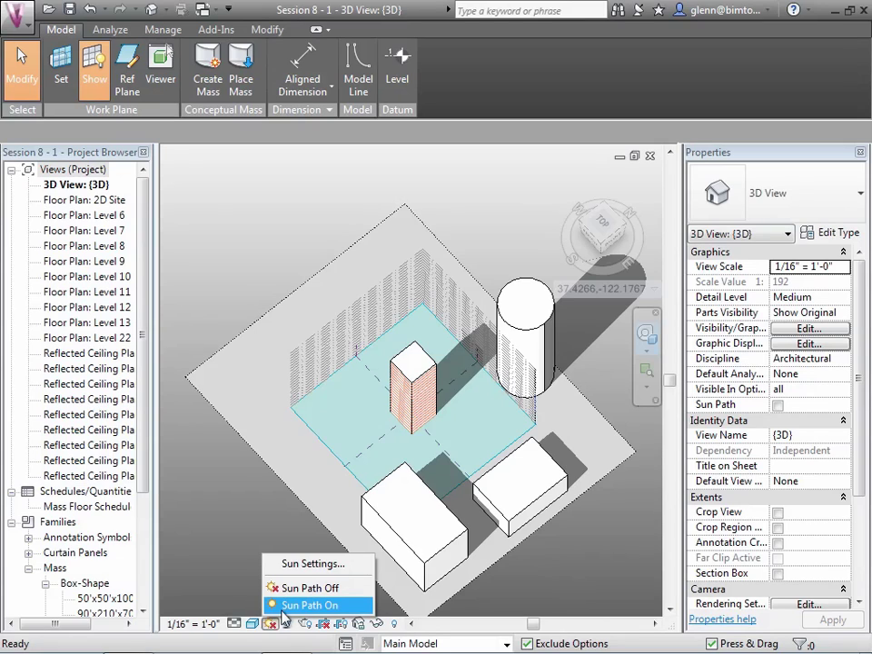
{"action": "left_click", "coordinate": [283, 611]}
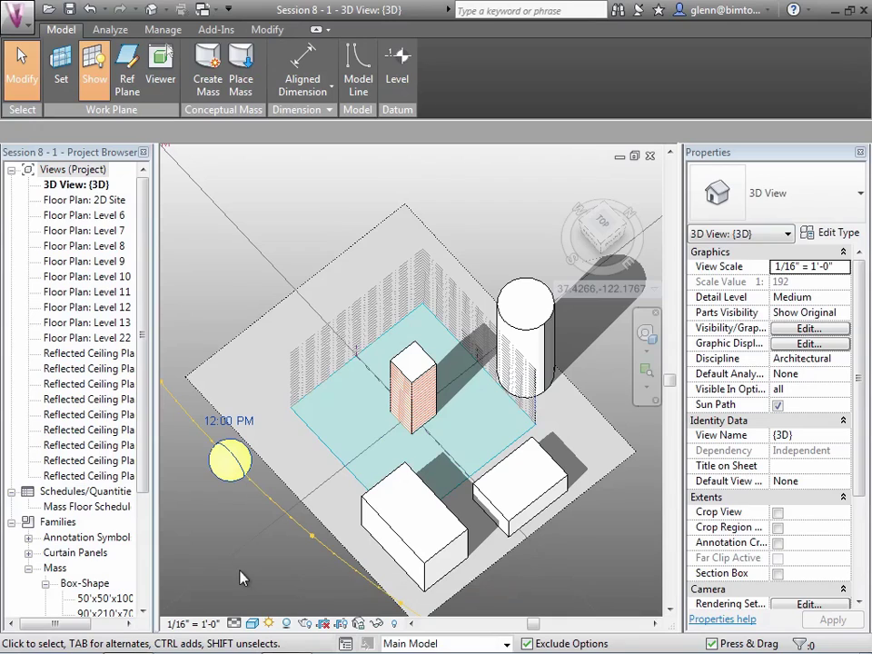
{"action": "key", "text": "z"}
{"action": "key", "text": "f"}
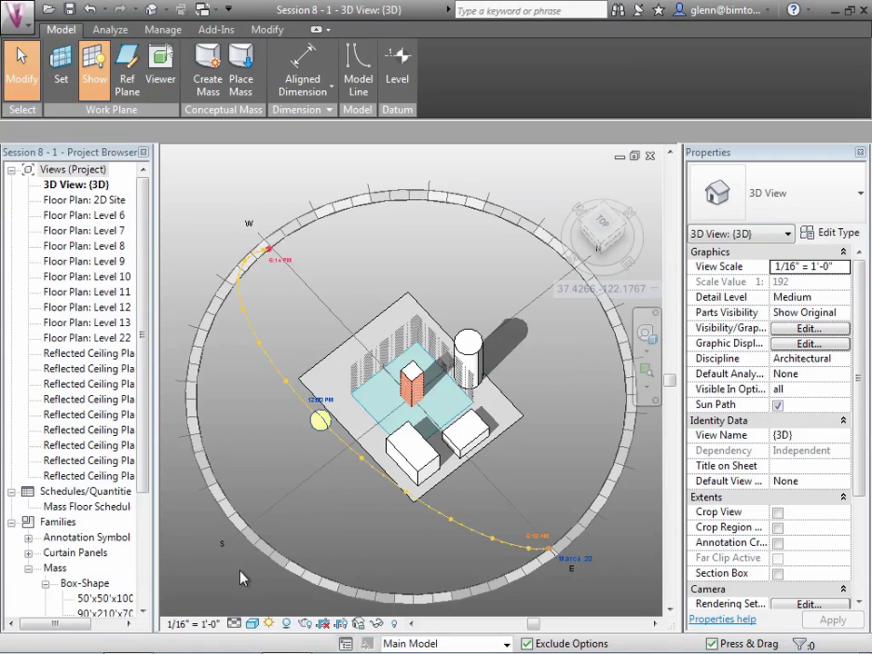
Change the sun path date to December 20, then to June 20
{"action": "left_click", "coordinate": [587, 561]}
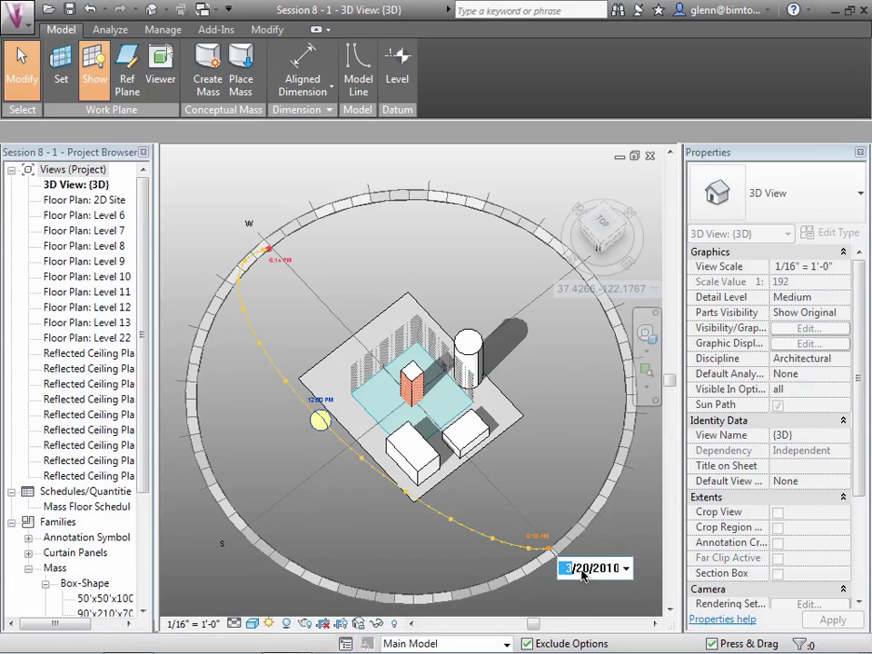
{"action": "type", "text": "12"}
{"action": "left_click", "coordinate": [620, 542]}
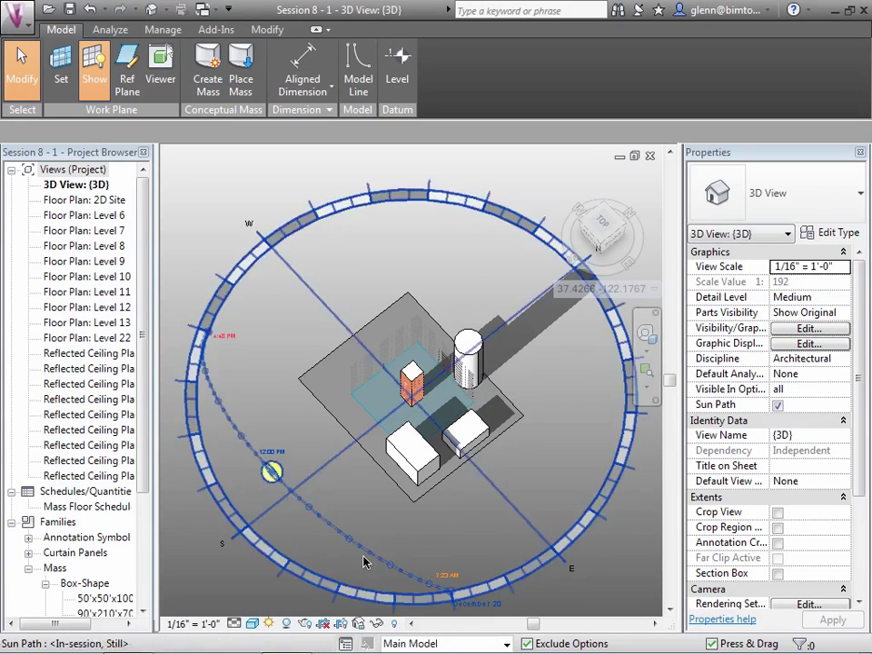
{"action": "left_click", "coordinate": [481, 609]}
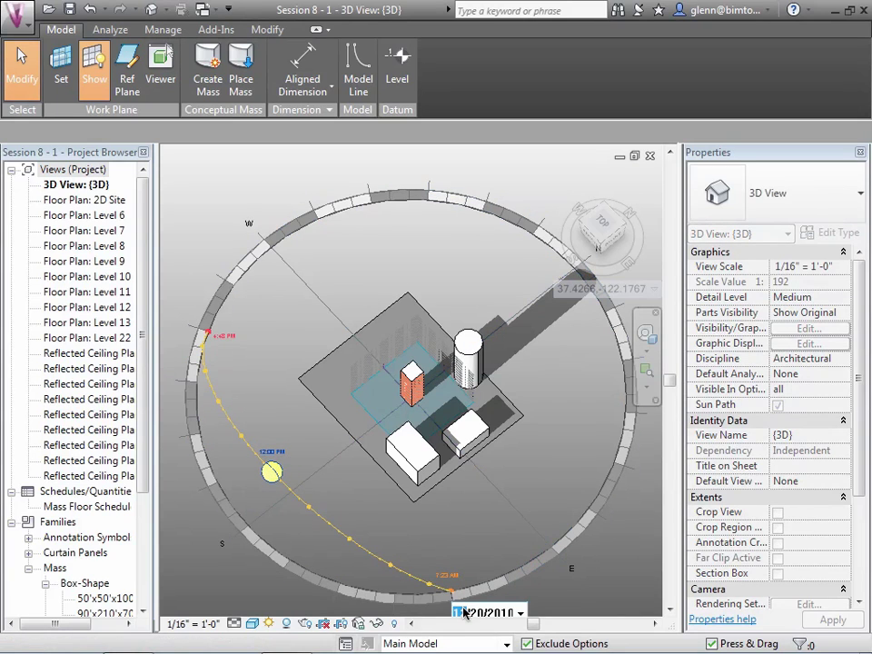
{"action": "type", "text": "6"}
{"action": "key", "text": "Return"}
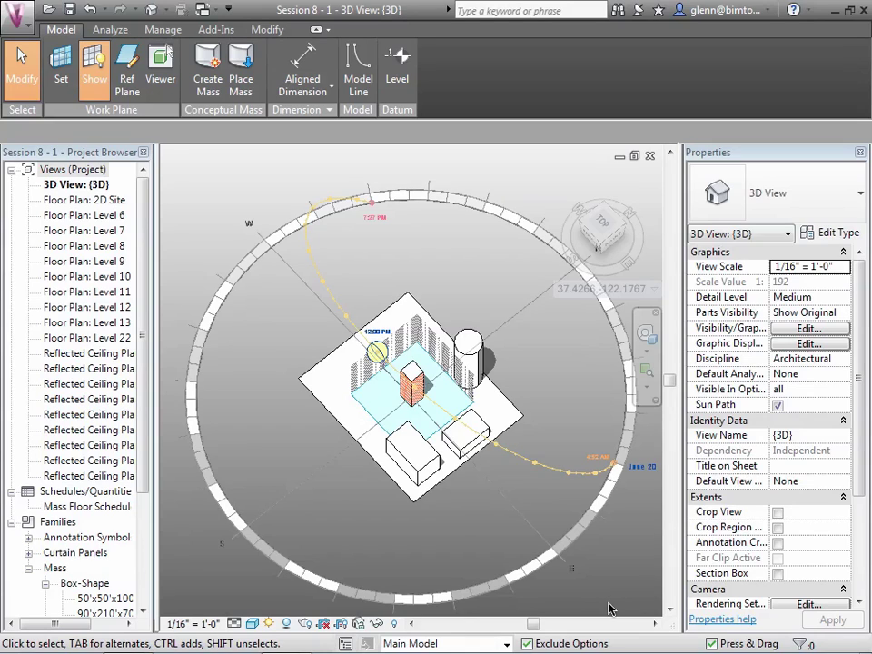
Set the sun path date back to December 20 and deselect the sun path
{"action": "left_click", "coordinate": [639, 471]}
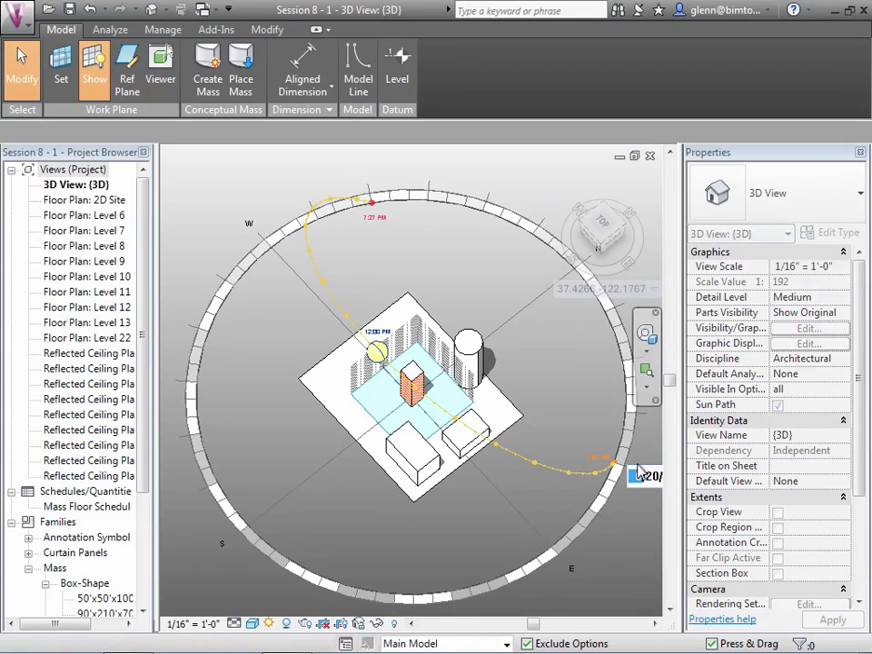
{"action": "key", "text": "Return"}
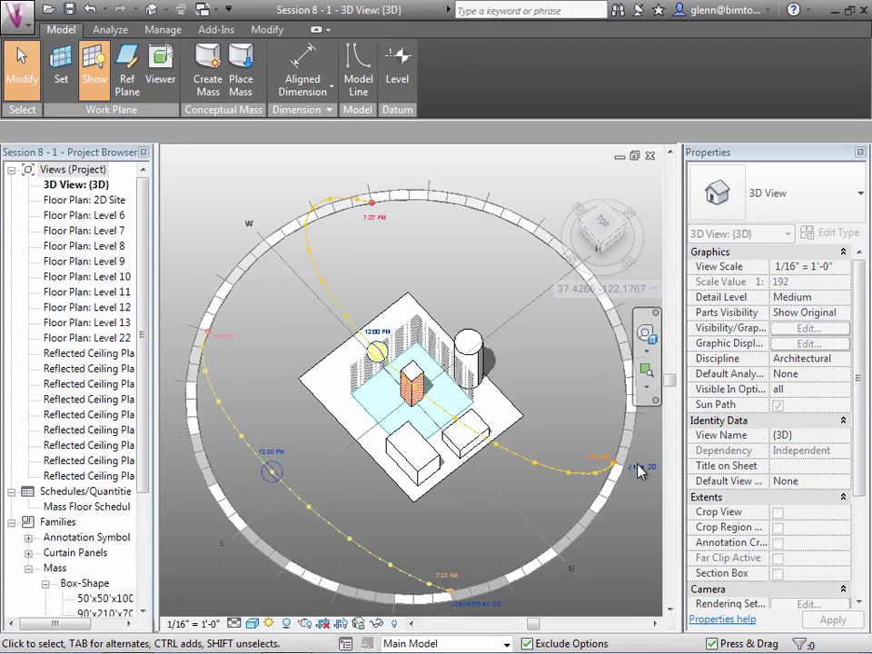
{"action": "key", "text": "Escape"}
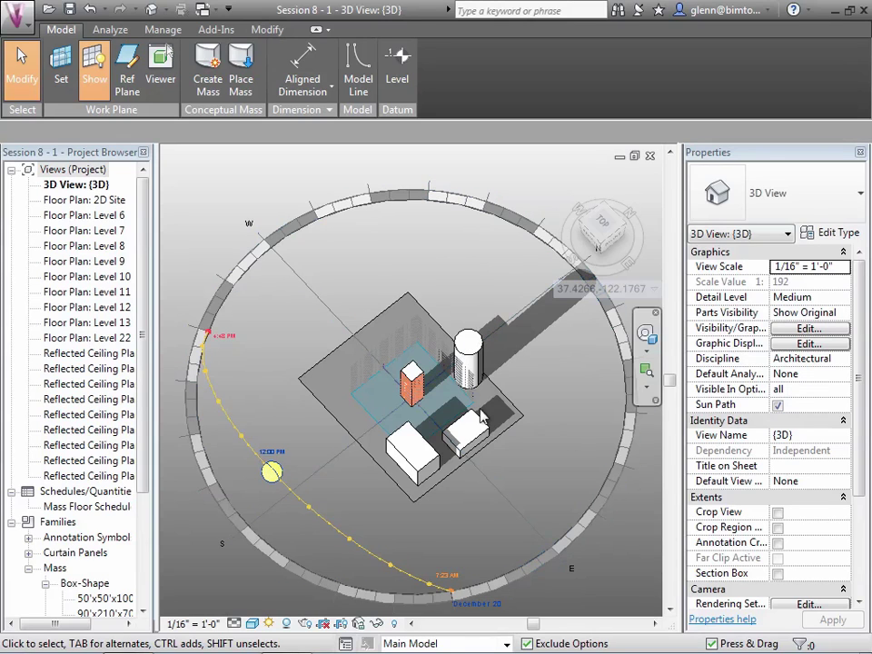
Drag the December sun past 11:45 AM to a morning time, then zoom onto the massing blocks
{"action": "left_click_drag", "start_coordinate": [272, 474], "coordinate": [369, 556]}
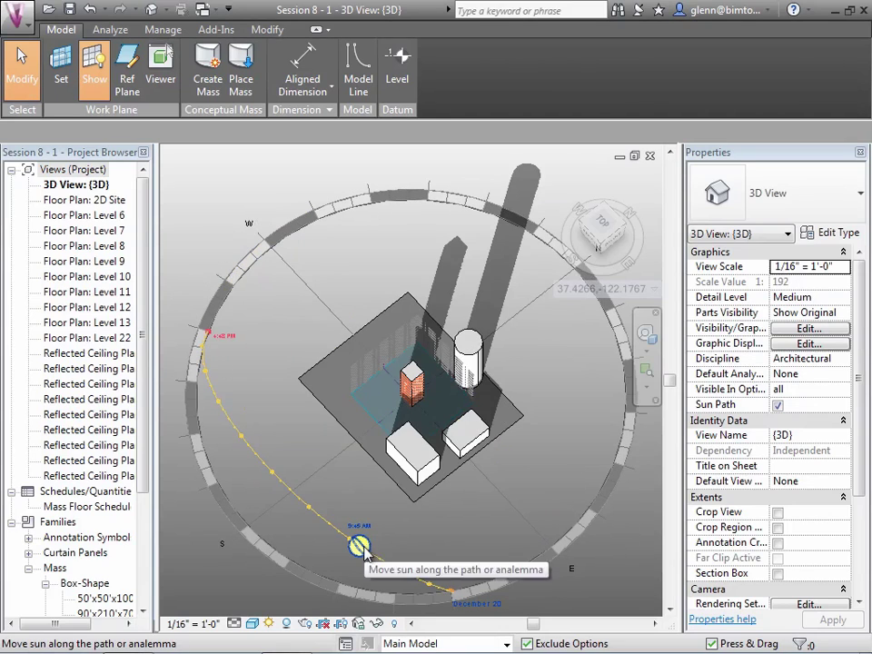
{"action": "left_click", "coordinate": [360, 547]}
{"action": "left_click_drag", "start_coordinate": [294, 513], "coordinate": [206, 384]}
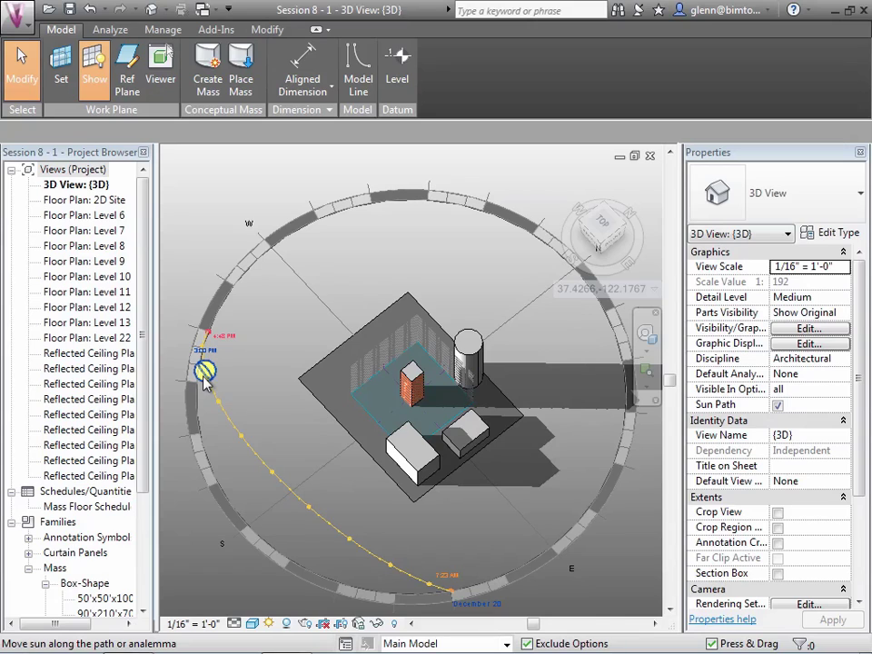
{"action": "mouse_move", "coordinate": [205, 381]}
{"action": "left_mouse_down"}
{"action": "mouse_move", "coordinate": [263, 479]}
{"action": "mouse_move", "coordinate": [314, 519]}
{"action": "mouse_move", "coordinate": [395, 564]}
{"action": "left_mouse_up"}
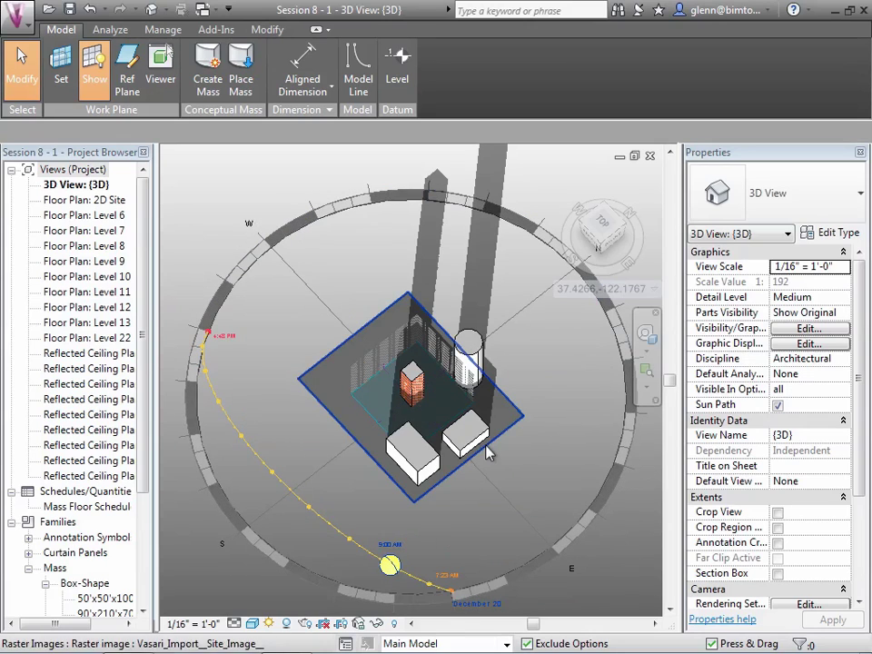
{"action": "left_click", "coordinate": [648, 368]}
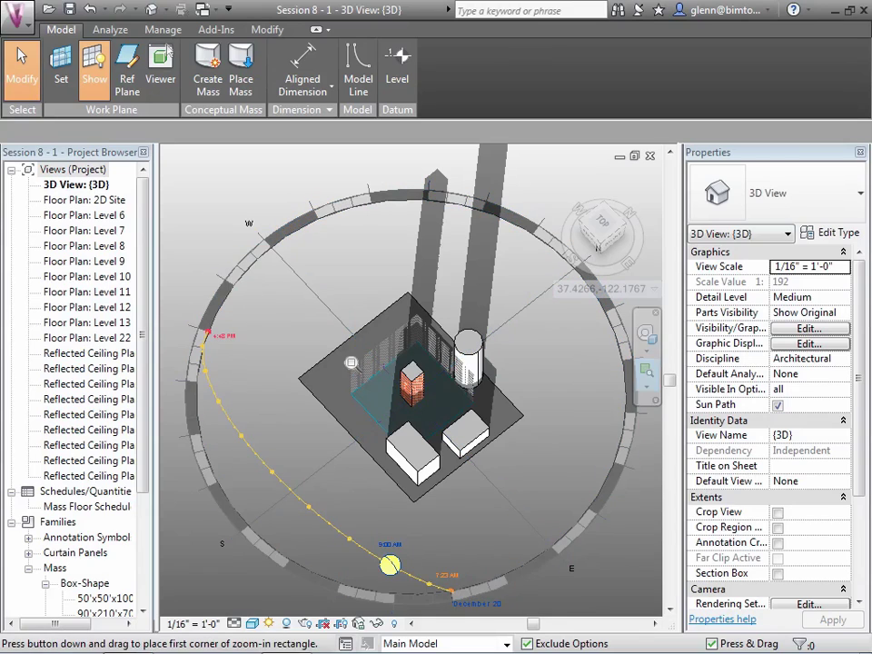
{"action": "left_click_drag", "start_coordinate": [347, 273], "coordinate": [522, 515]}
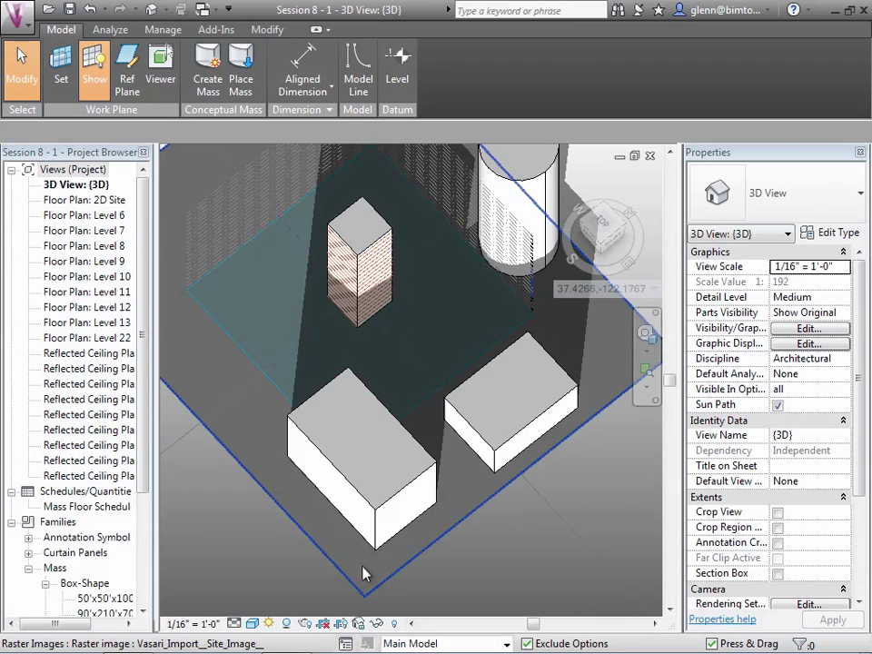
Return to the full sun path view and drag the sun along its analemma to a new date and time
{"action": "left_click", "coordinate": [269, 625]}
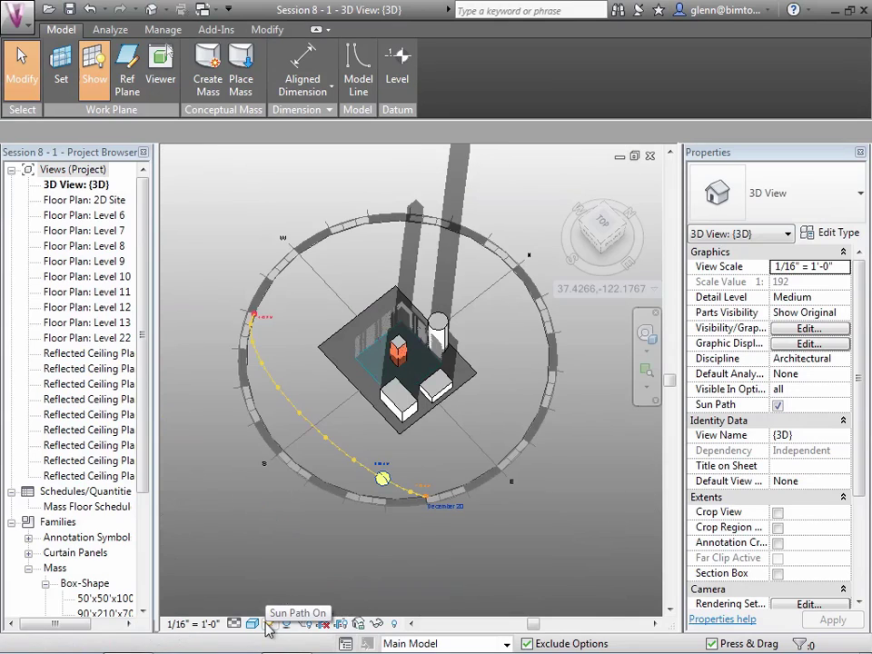
{"action": "left_click", "coordinate": [385, 481]}
{"action": "left_click_drag", "start_coordinate": [288, 421], "coordinate": [291, 410]}
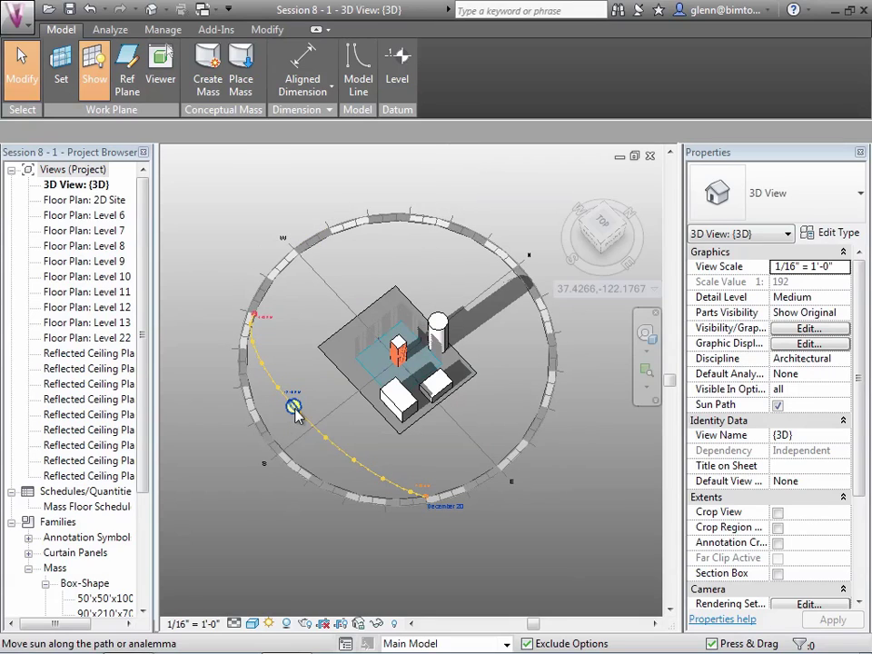
{"action": "left_click", "coordinate": [293, 410]}
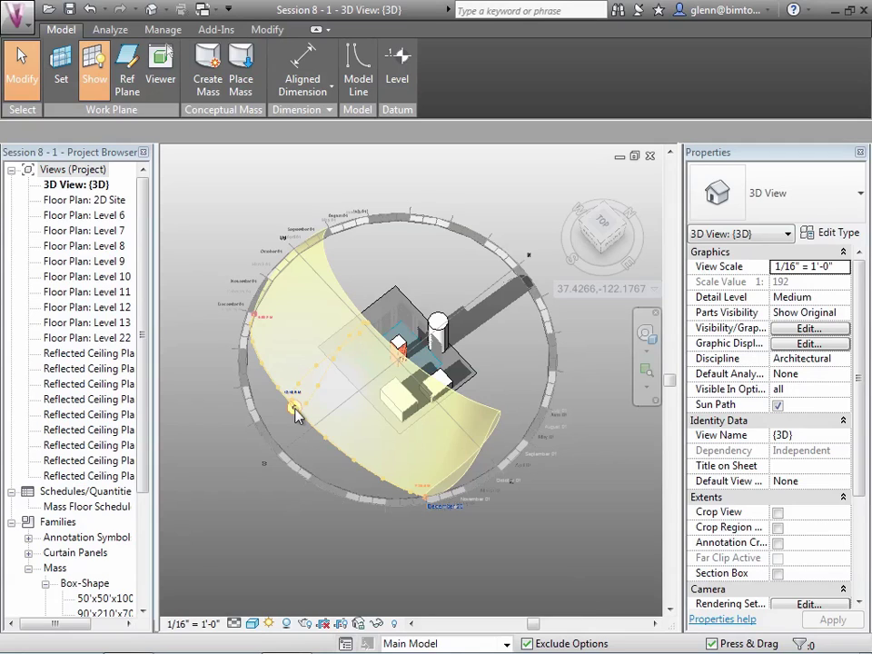
{"action": "left_click_drag", "start_coordinate": [295, 416], "coordinate": [371, 330]}
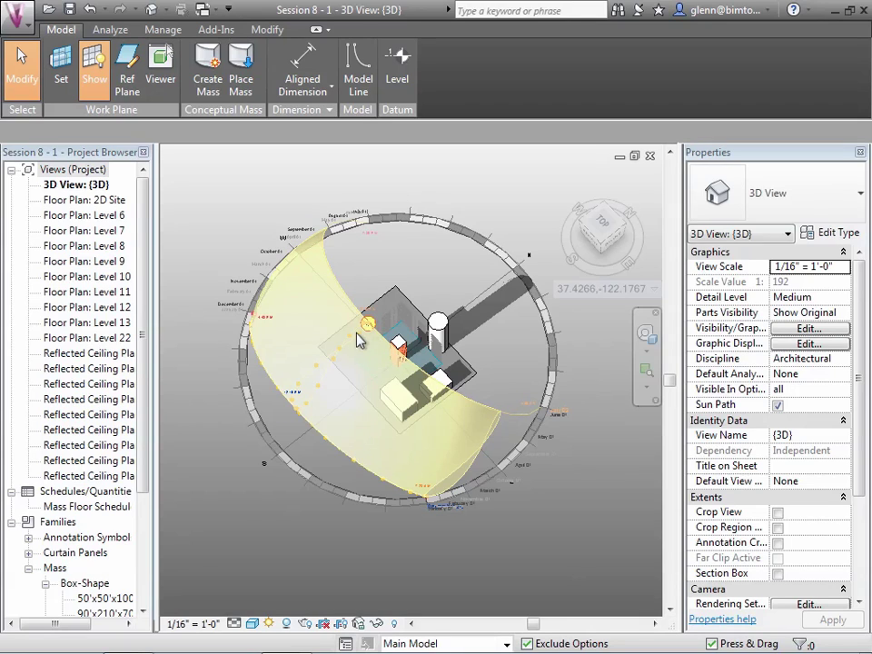
{"action": "left_click", "coordinate": [300, 413]}
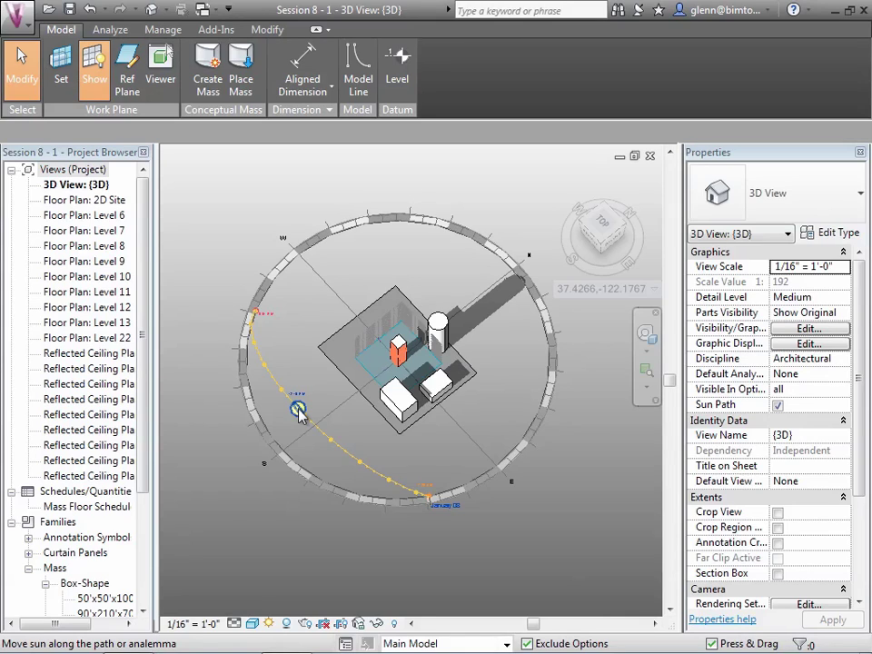
Move the December sun from 12:15 PM to 11:00 AM and zoom in close on the brick tower
{"action": "left_click", "coordinate": [648, 377]}
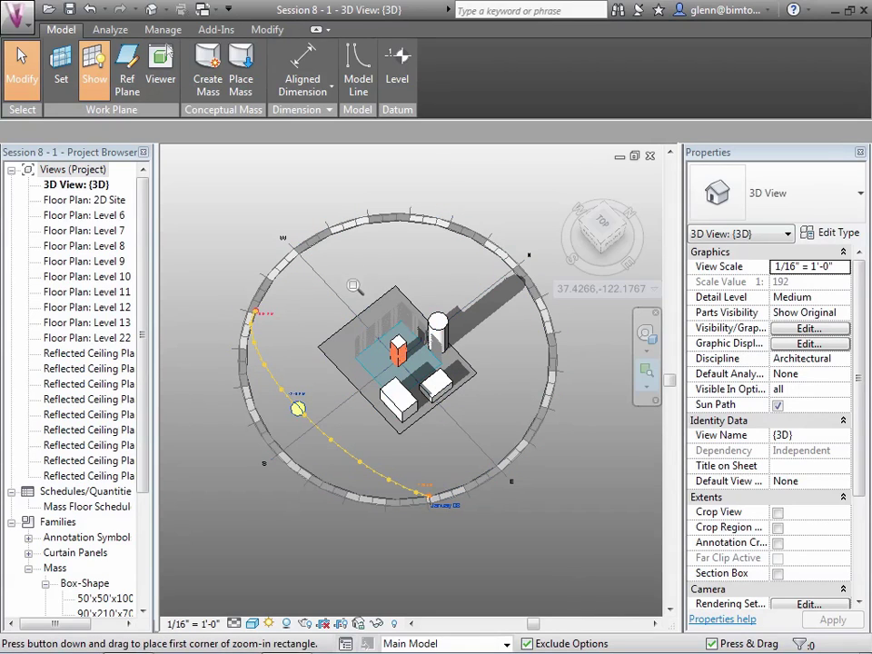
{"action": "left_click_drag", "start_coordinate": [345, 273], "coordinate": [485, 461]}
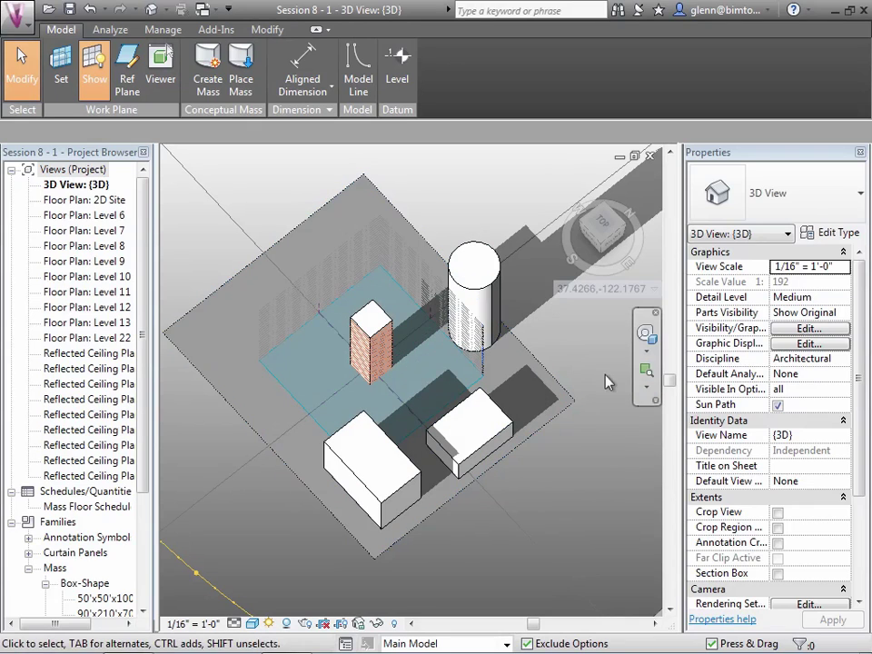
{"action": "left_click", "coordinate": [647, 375]}
{"action": "left_click_drag", "start_coordinate": [312, 256], "coordinate": [445, 389]}
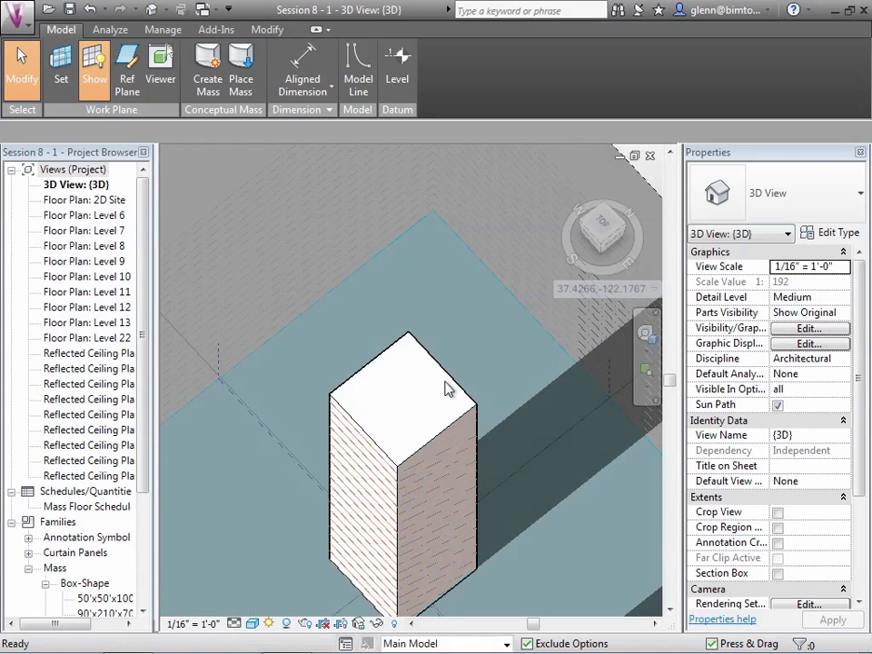
{"action": "scroll", "coordinate": [445, 389], "scroll_direction": "down", "scroll_amount": 5}
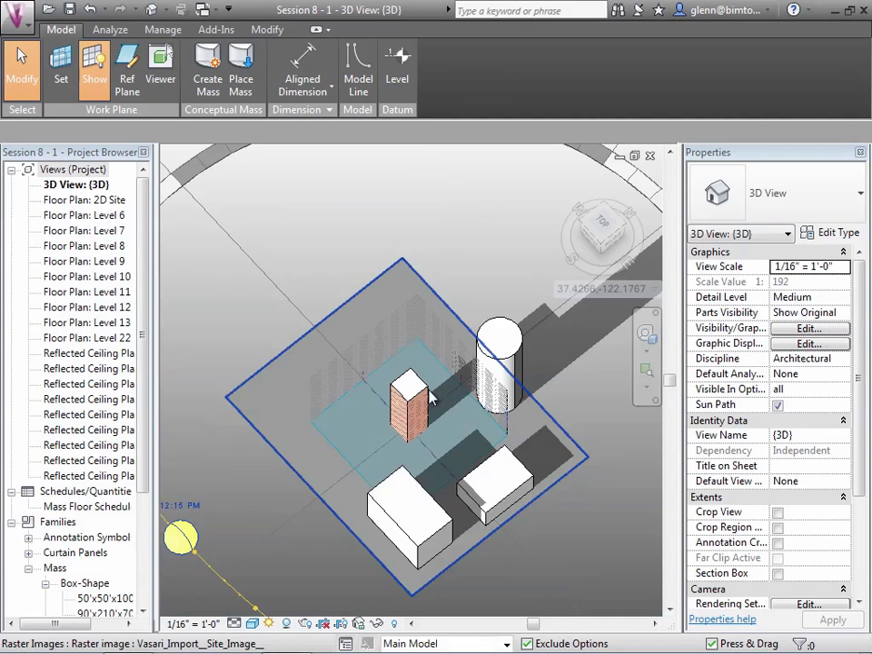
{"action": "left_click", "coordinate": [180, 537]}
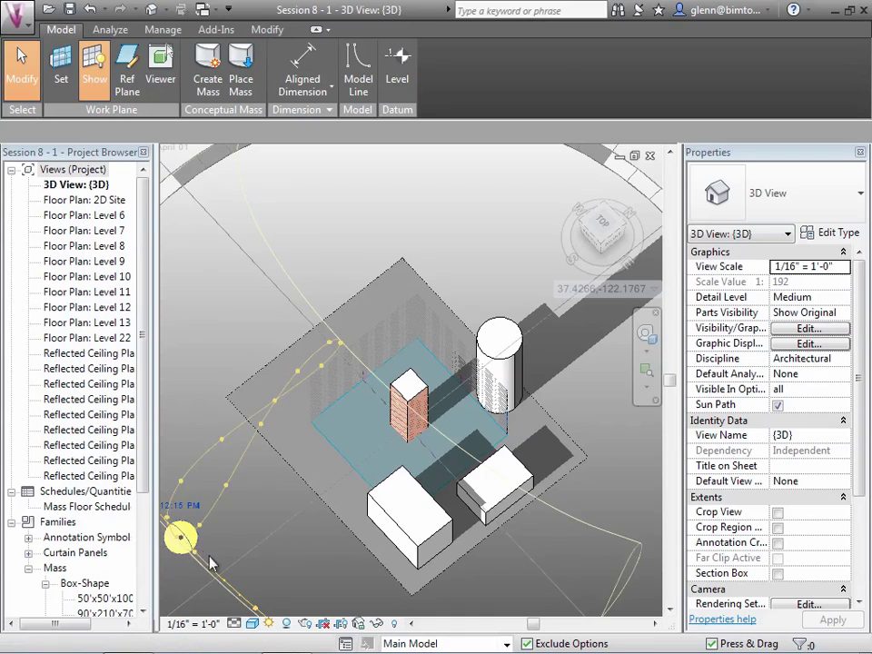
{"action": "left_click_drag", "start_coordinate": [212, 564], "coordinate": [266, 613]}
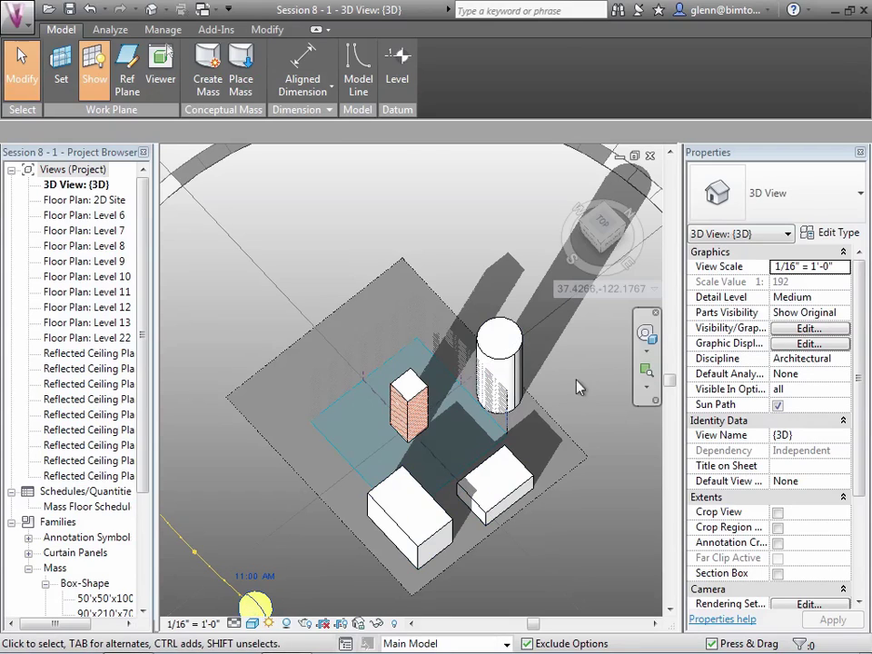
{"action": "left_click", "coordinate": [646, 371]}
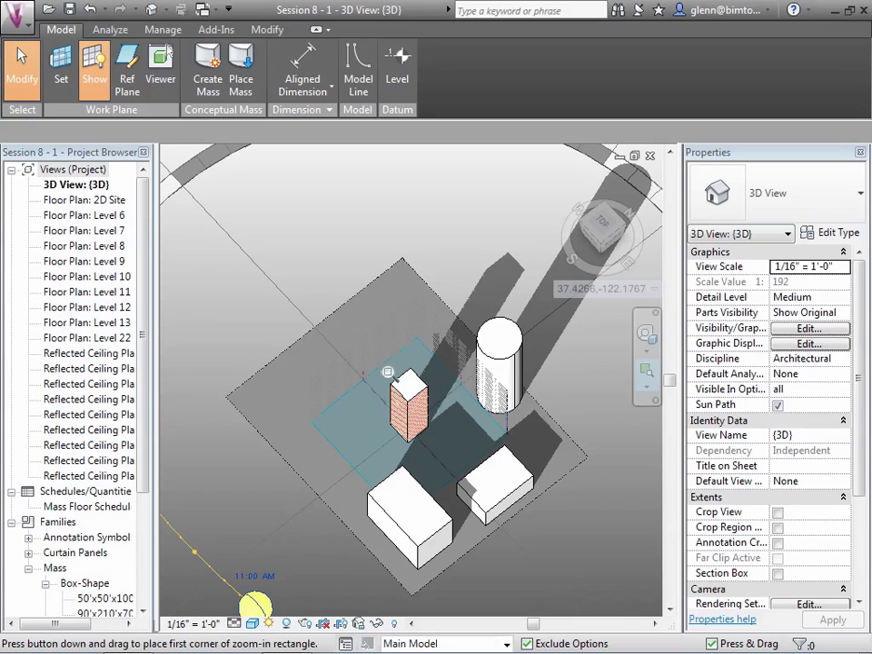
{"action": "left_click_drag", "start_coordinate": [377, 346], "coordinate": [443, 488]}
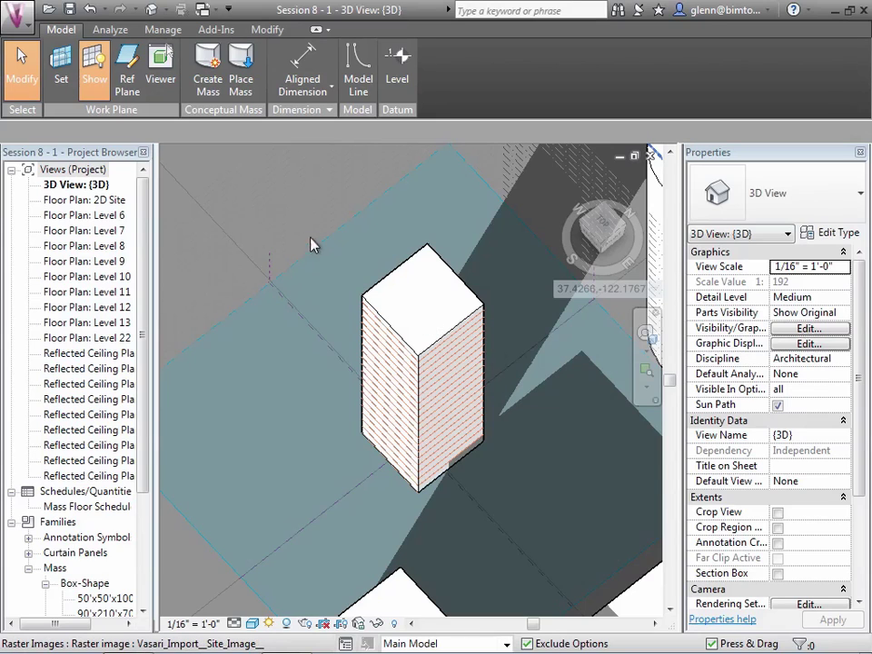
Open Ecotect Solar Radiation (Cumulative BTU/ft², accuracy 50), placed at the upper right beside the tower
{"action": "left_click", "coordinate": [110, 29]}
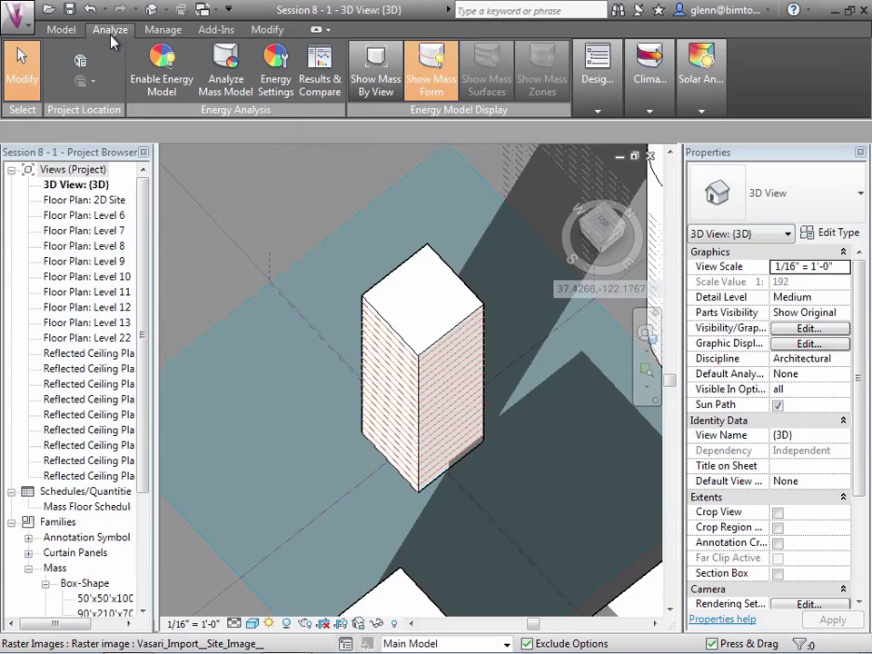
{"action": "left_click", "coordinate": [713, 91]}
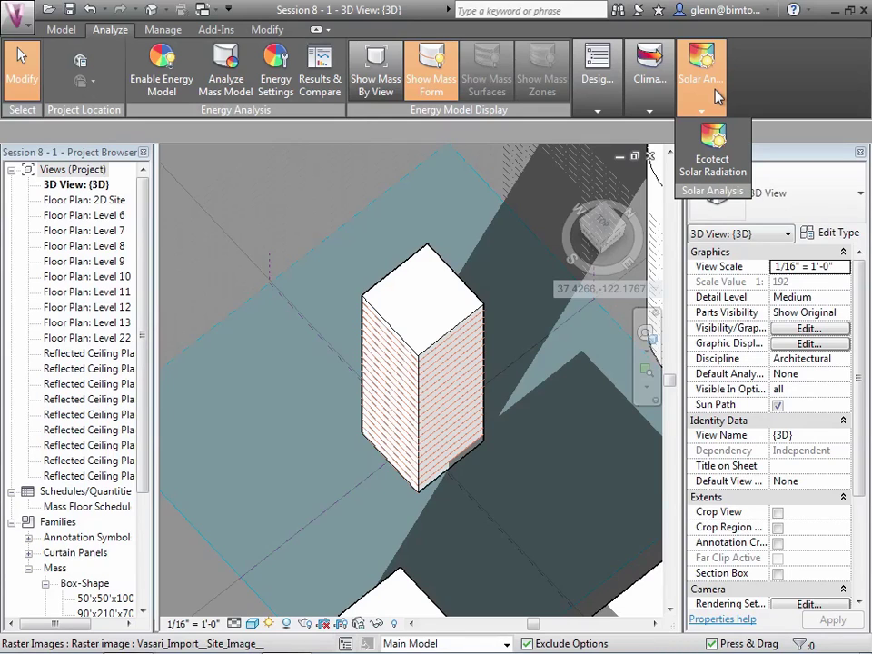
{"action": "left_click", "coordinate": [710, 152]}
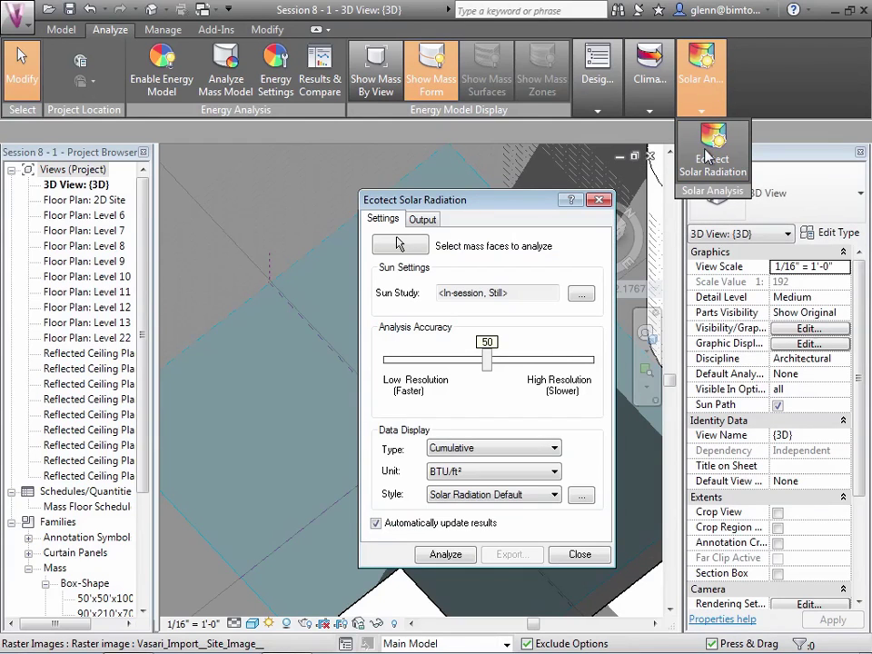
{"action": "left_click_drag", "start_coordinate": [495, 212], "coordinate": [716, 147]}
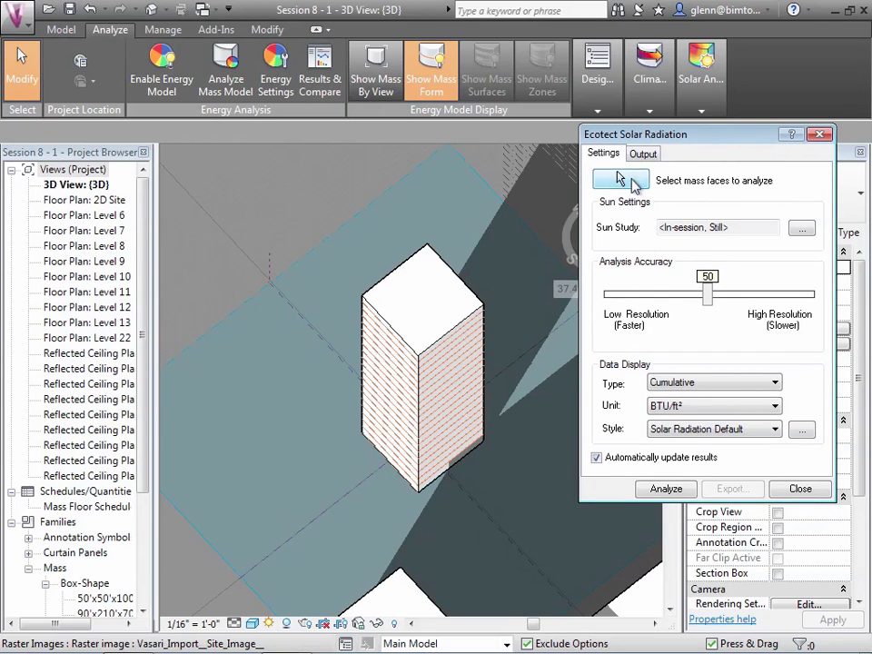
{"action": "left_click", "coordinate": [634, 182]}
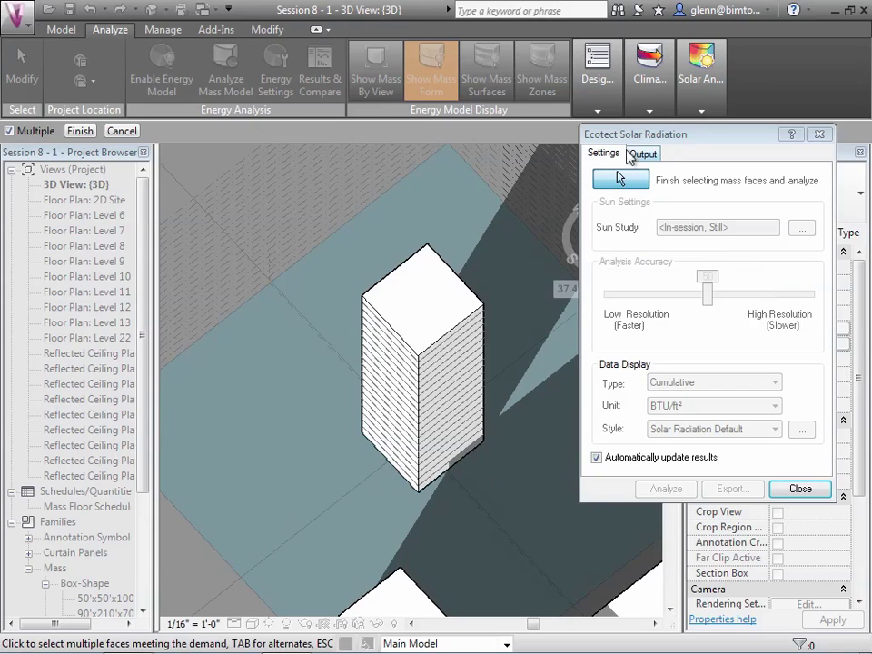
{"action": "left_click", "coordinate": [799, 491]}
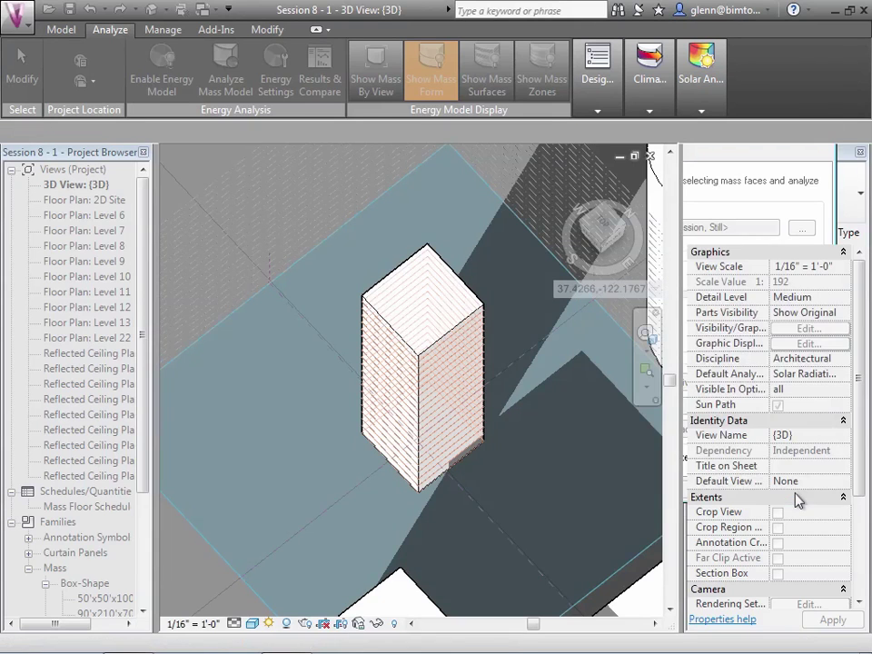
{"action": "mouse_move", "coordinate": [708, 80]}
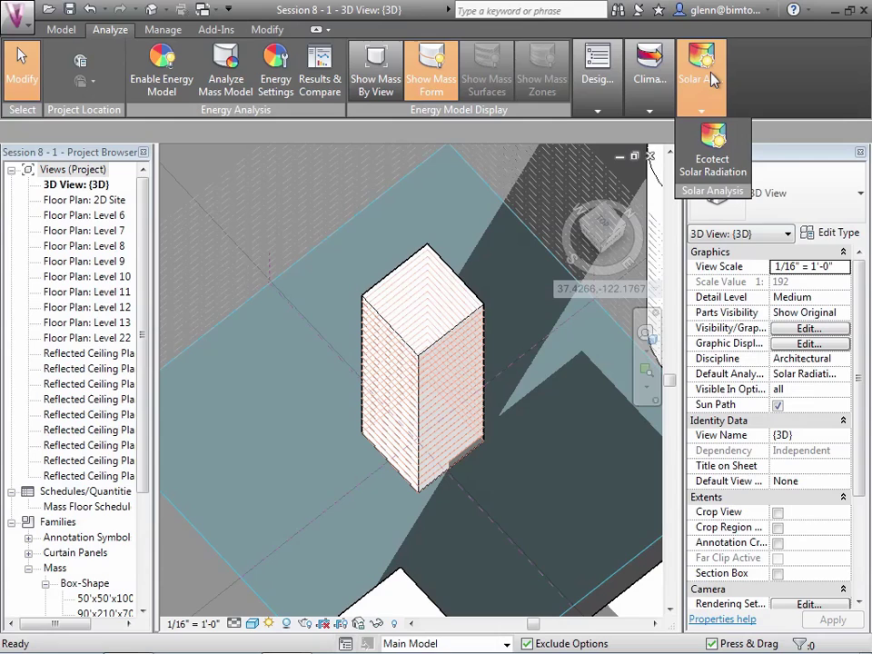
{"action": "left_click", "coordinate": [714, 150]}
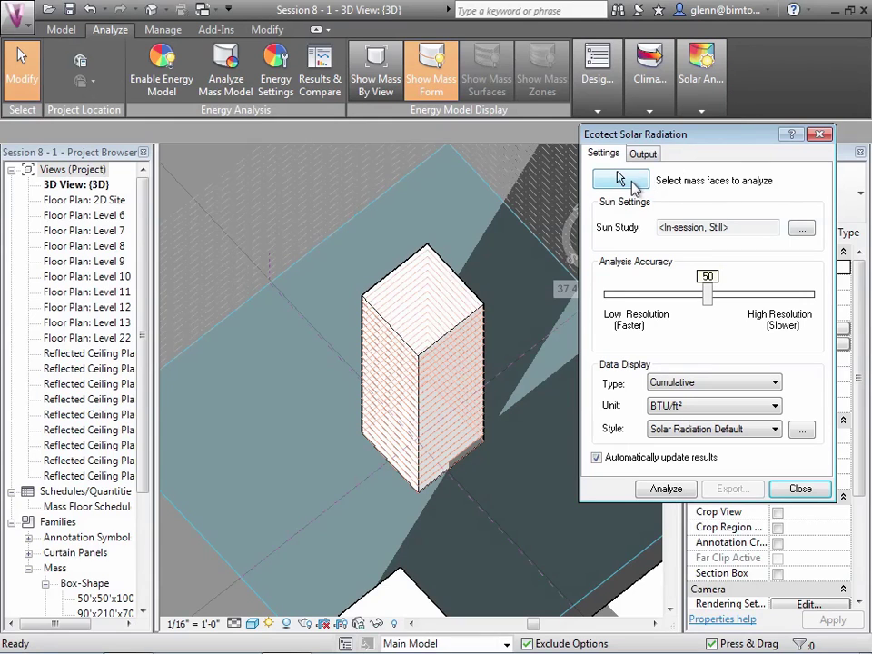
Select the tower's right and left side faces and run the solar radiation analysis
{"action": "left_click", "coordinate": [634, 185]}
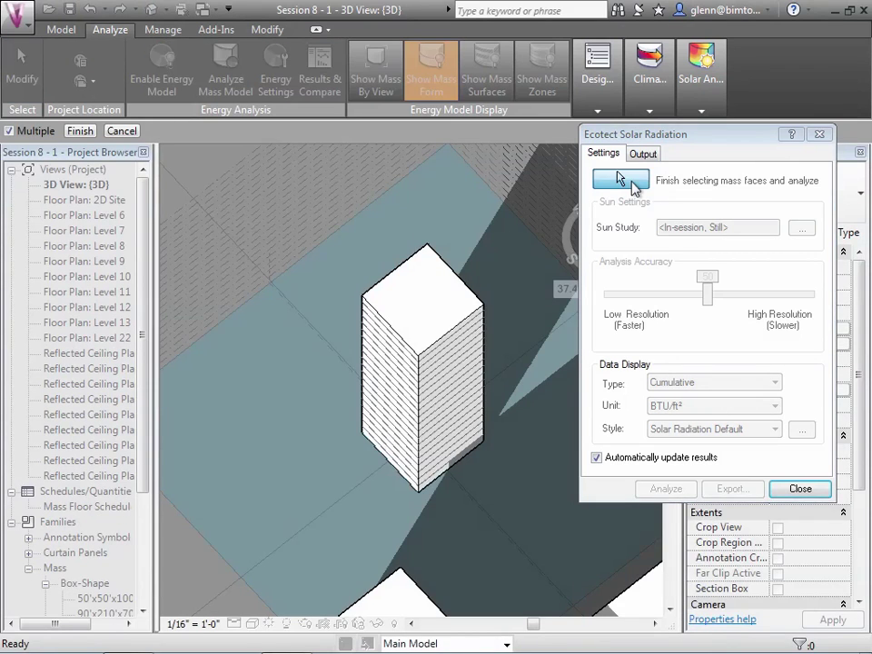
{"action": "left_click", "coordinate": [472, 325]}
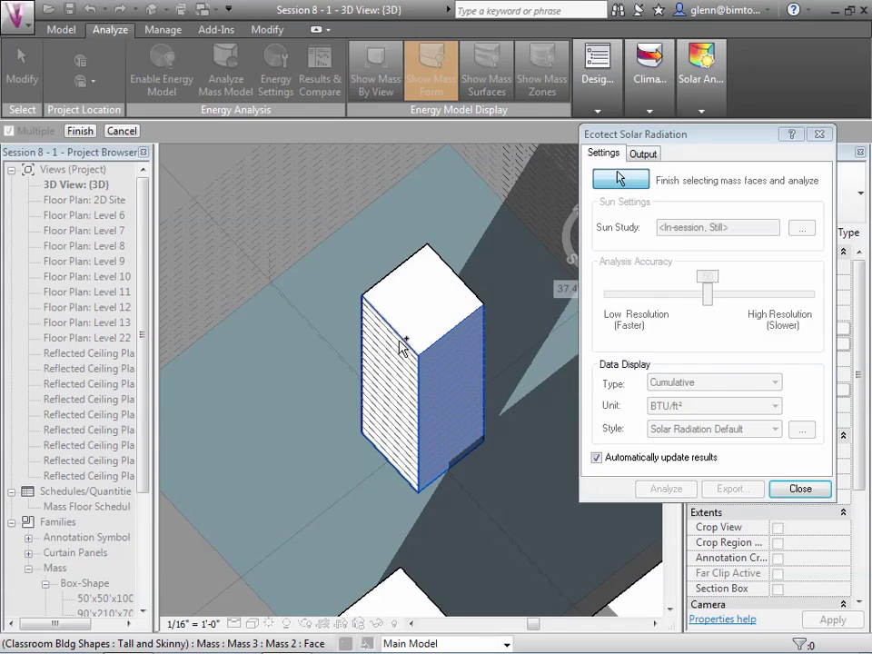
{"action": "left_click", "coordinate": [403, 347]}
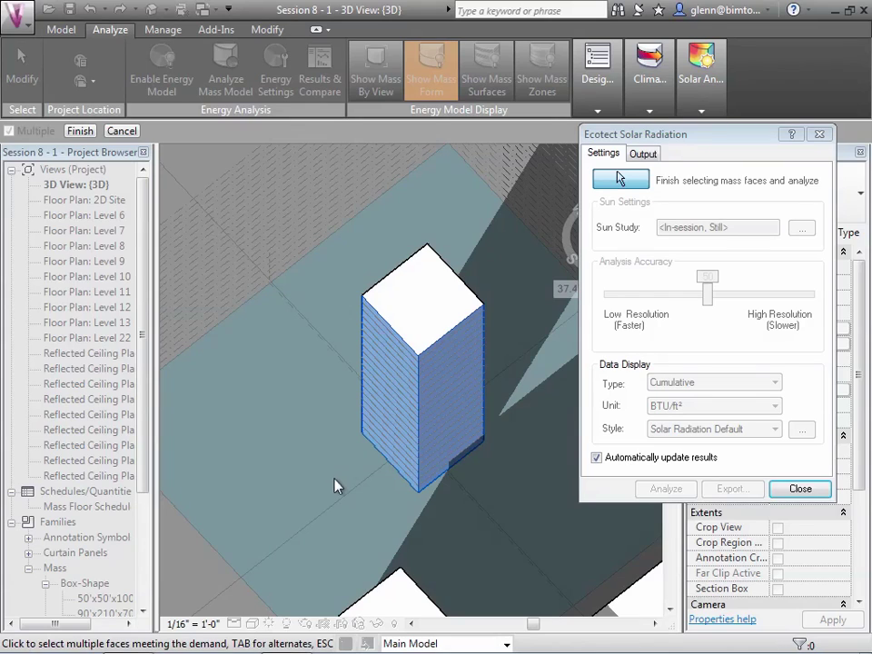
{"action": "left_click", "coordinate": [633, 185]}
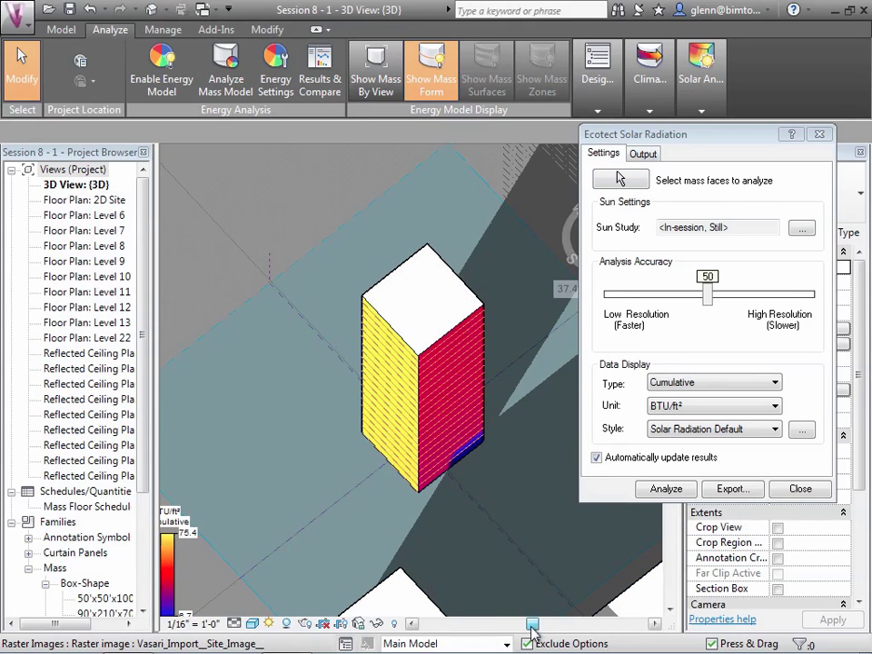
Close the Ecotect dialog and zoom in on the colour-mapped tower with its 6.7–75.4 legend
{"action": "left_click_drag", "start_coordinate": [534, 629], "coordinate": [533, 631]}
{"action": "scroll", "coordinate": [531, 627], "scroll_direction": "down", "scroll_amount": 3}
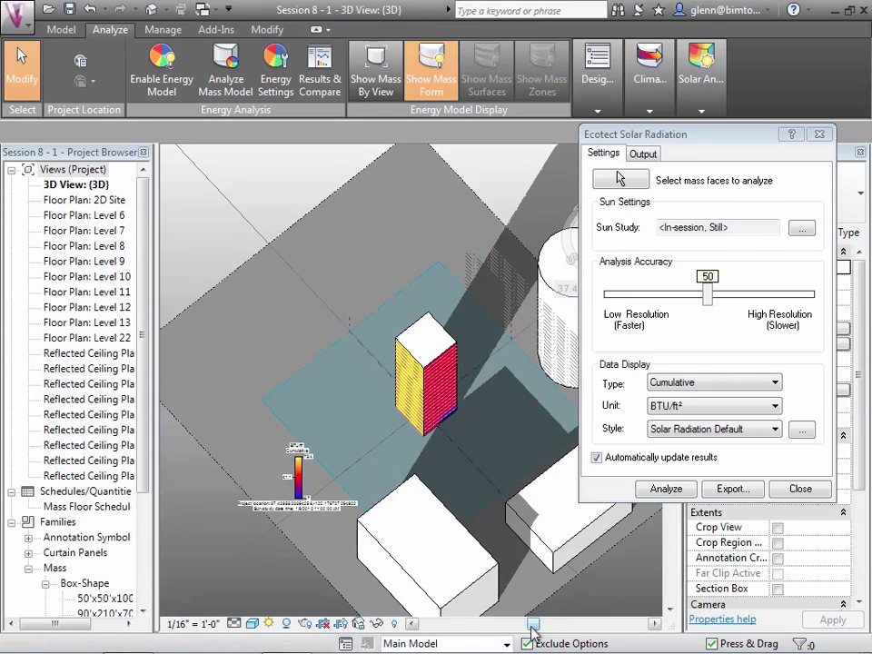
{"action": "left_click", "coordinate": [820, 133]}
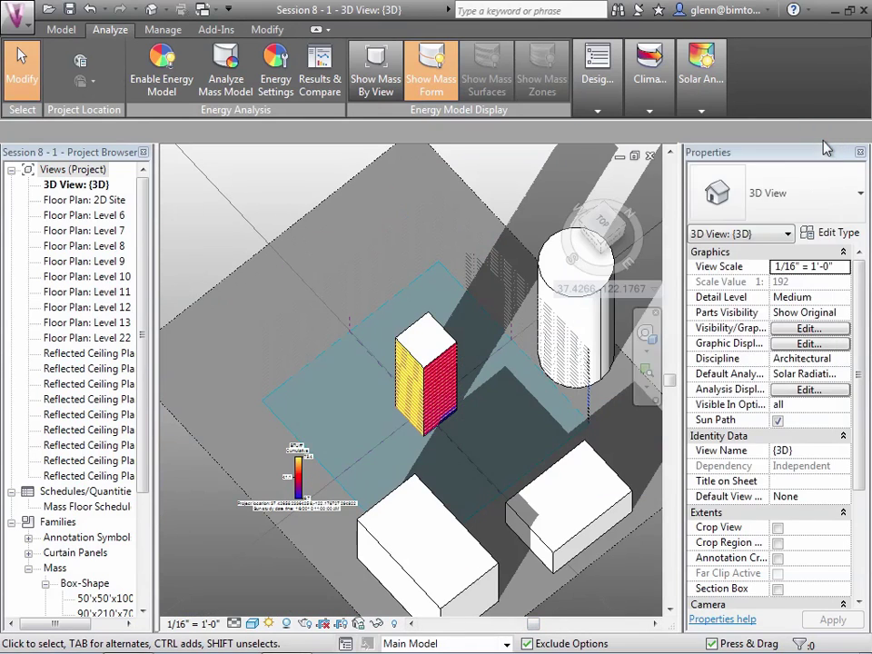
{"action": "left_click", "coordinate": [646, 370]}
{"action": "left_click_drag", "start_coordinate": [268, 307], "coordinate": [474, 525]}
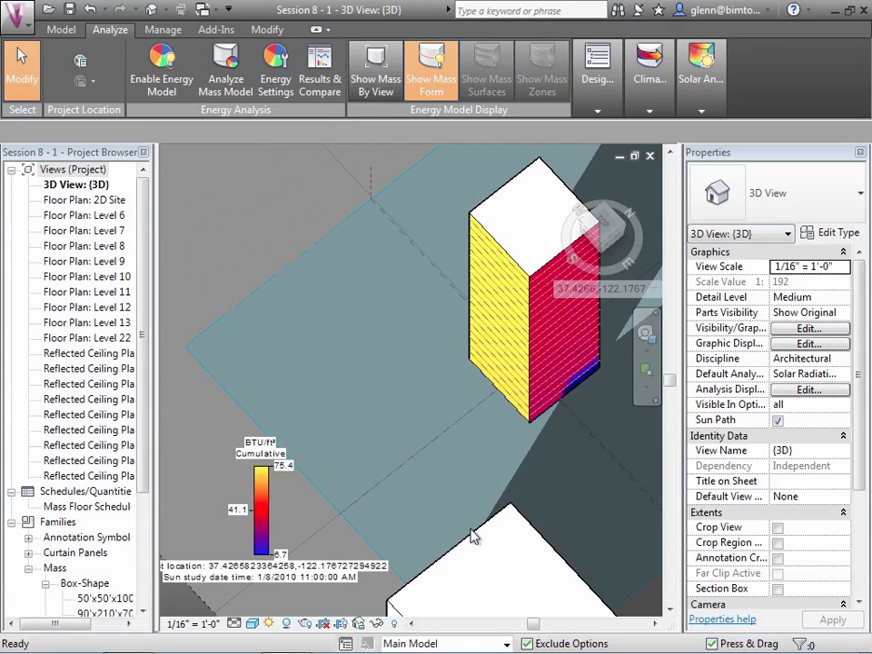
{"action": "scroll", "coordinate": [471, 537], "scroll_direction": "down", "scroll_amount": 2}
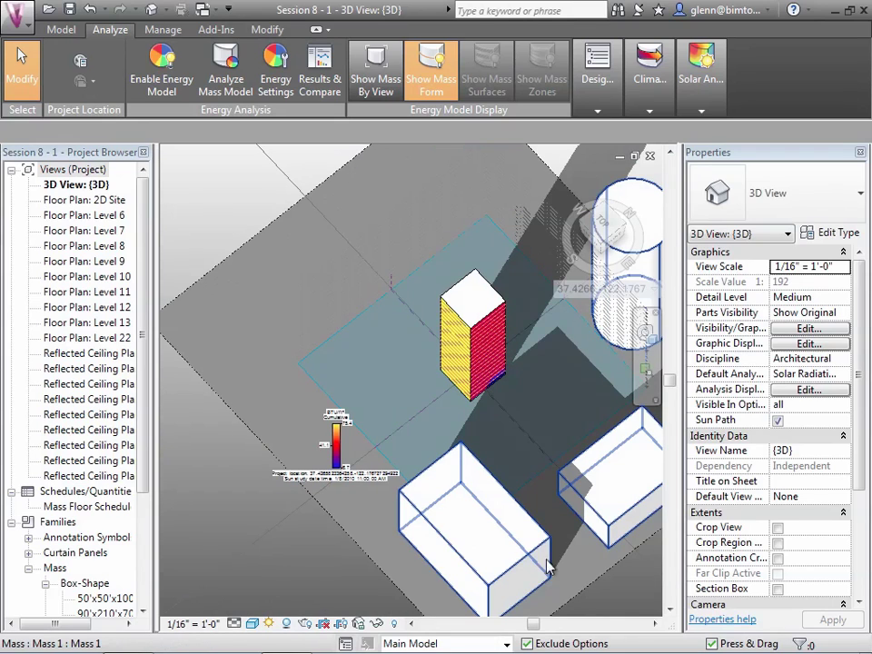
Switch to the Pyramid design option and open Ecotect Solar Radiation
{"action": "left_click", "coordinate": [485, 645]}
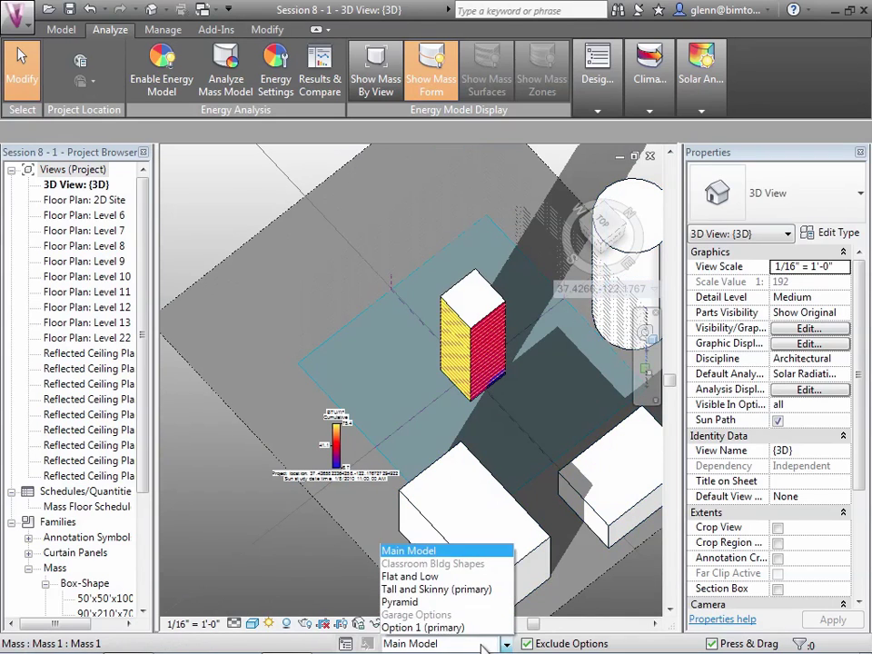
{"action": "left_click", "coordinate": [458, 602]}
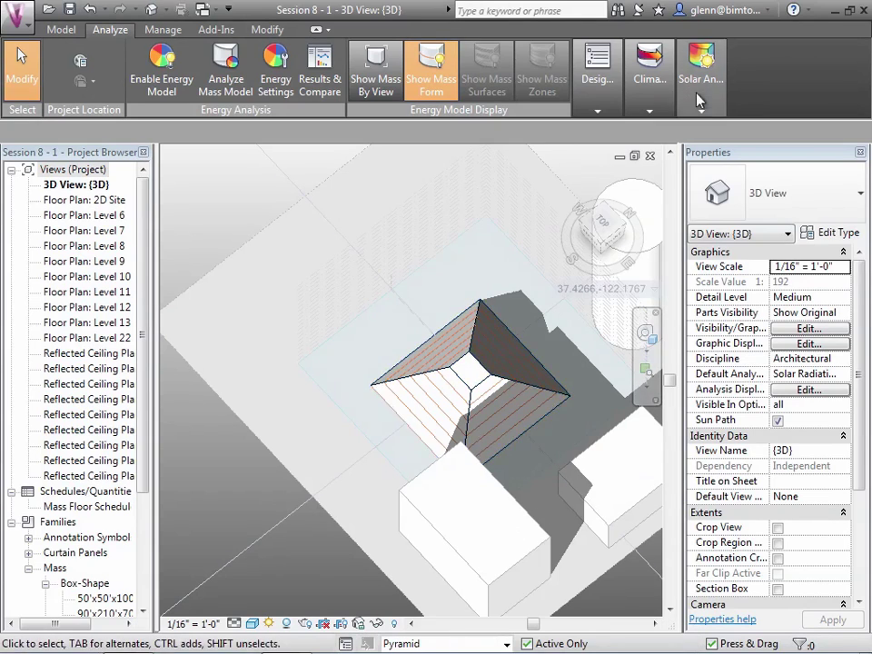
{"action": "mouse_move", "coordinate": [702, 85]}
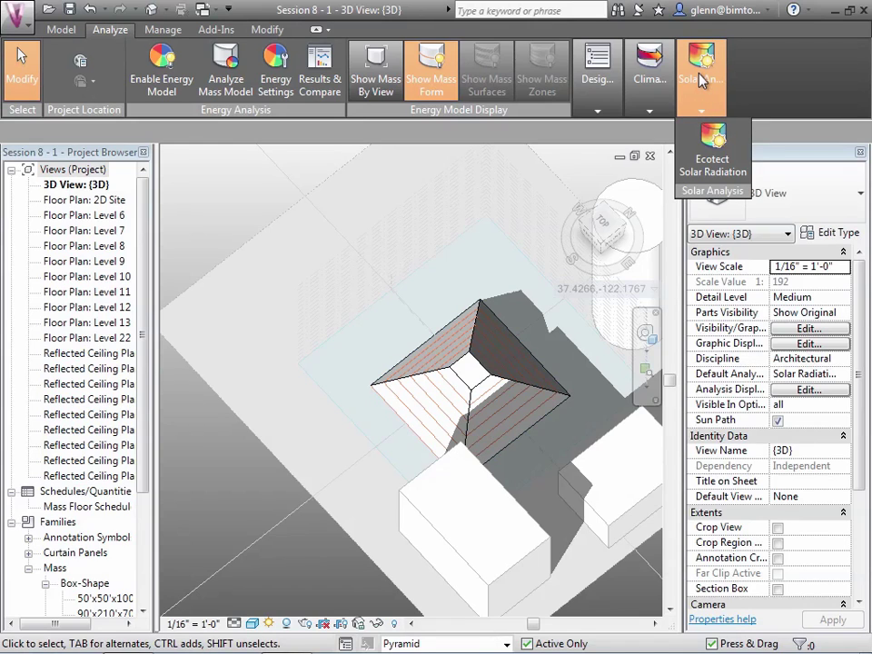
{"action": "left_click", "coordinate": [714, 145]}
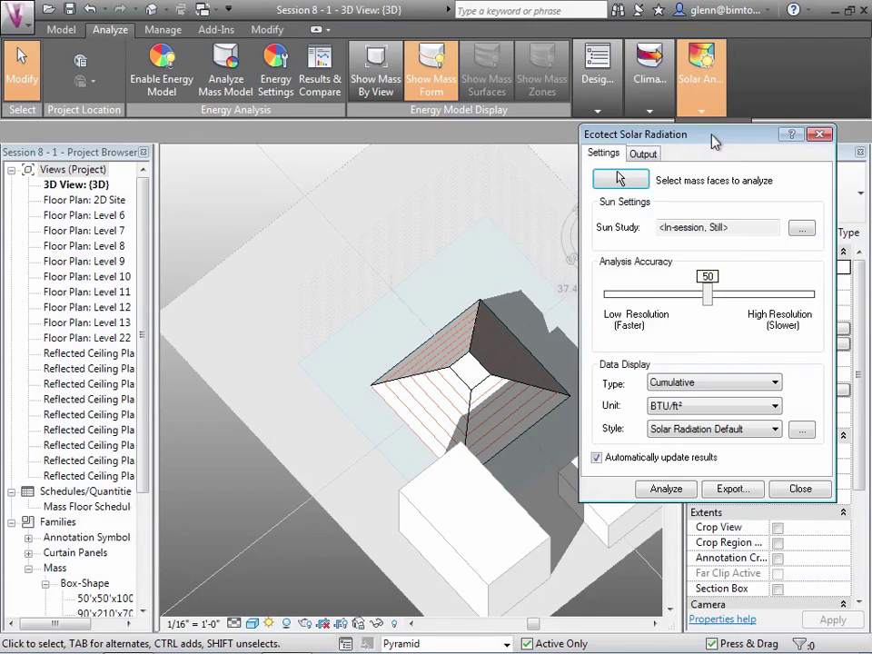
Keep Cumulative as the result type and bring up Sun Settings (Still, 1/8/2010, 11:00 AM)
{"action": "left_click", "coordinate": [688, 385]}
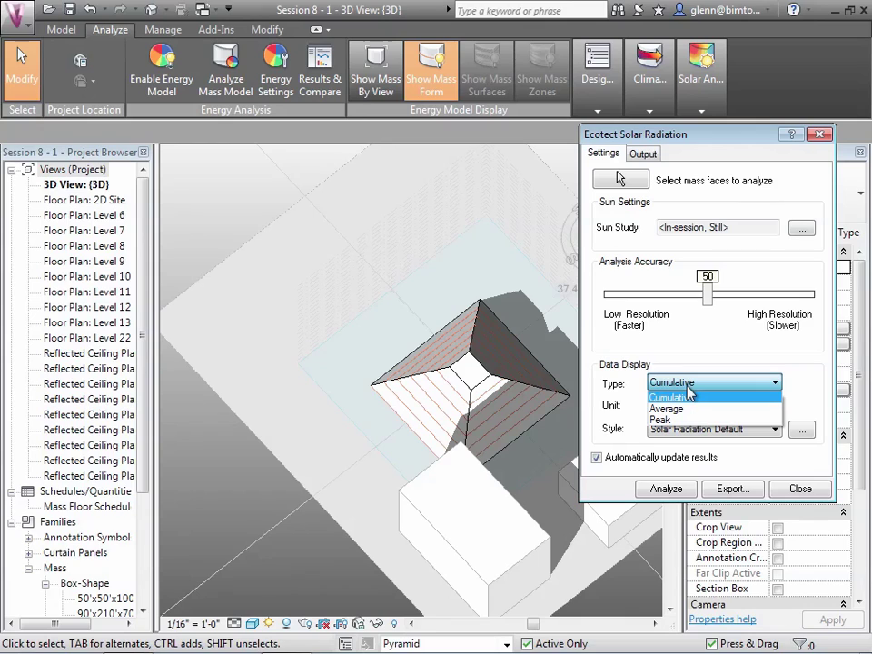
{"action": "left_click", "coordinate": [671, 350]}
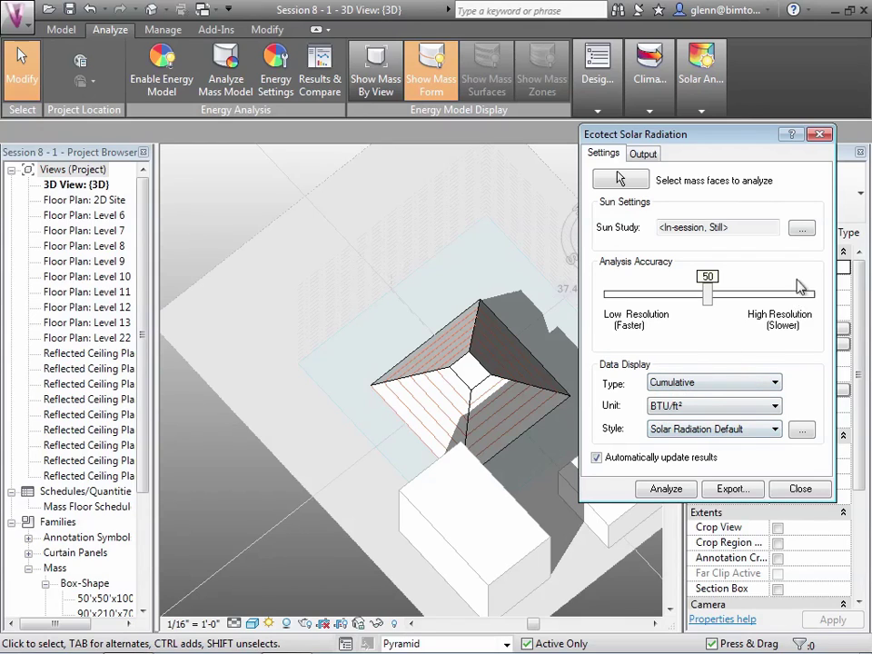
{"action": "left_click", "coordinate": [802, 229]}
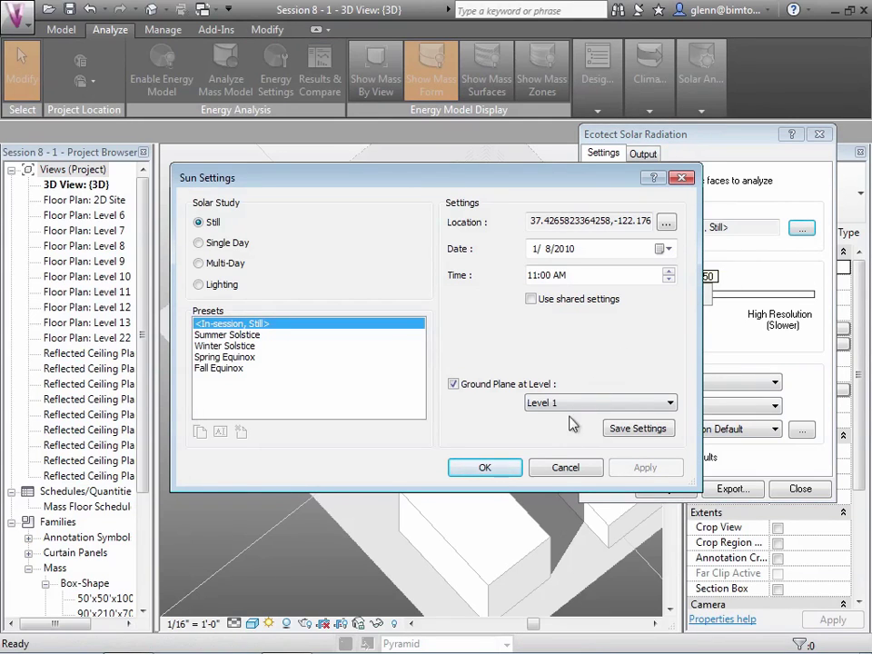
Close Sun Settings unchanged and pick the pyramid's four sloped faces for analysis
{"action": "left_click", "coordinate": [565, 467]}
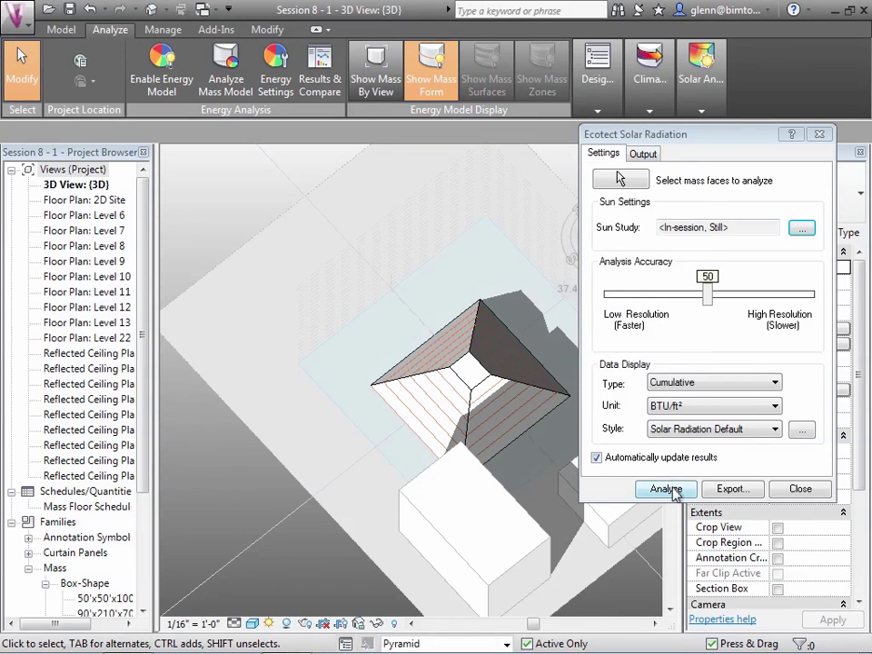
{"action": "left_click", "coordinate": [620, 179]}
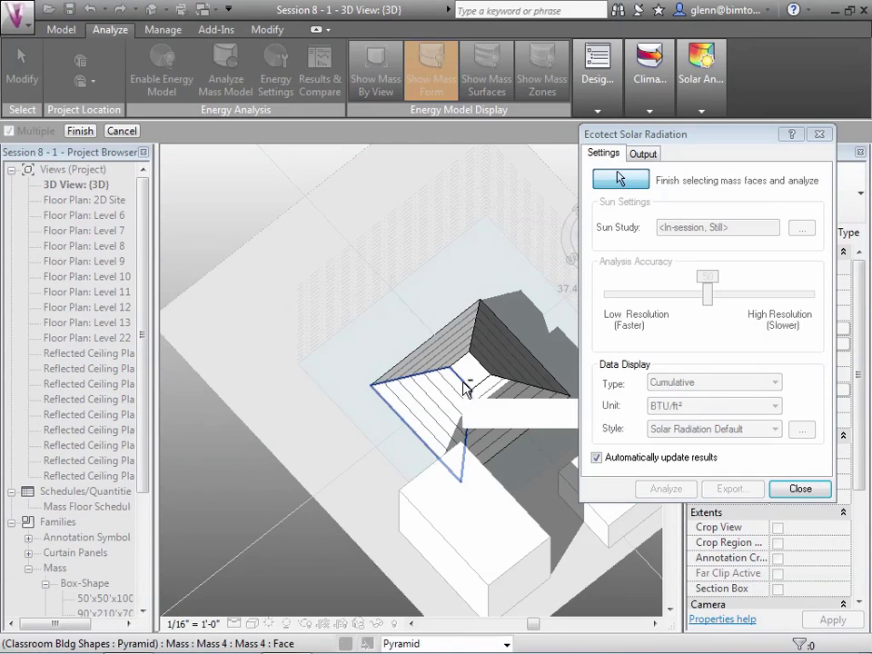
{"action": "left_click", "coordinate": [463, 386]}
{"action": "left_click", "coordinate": [492, 387]}
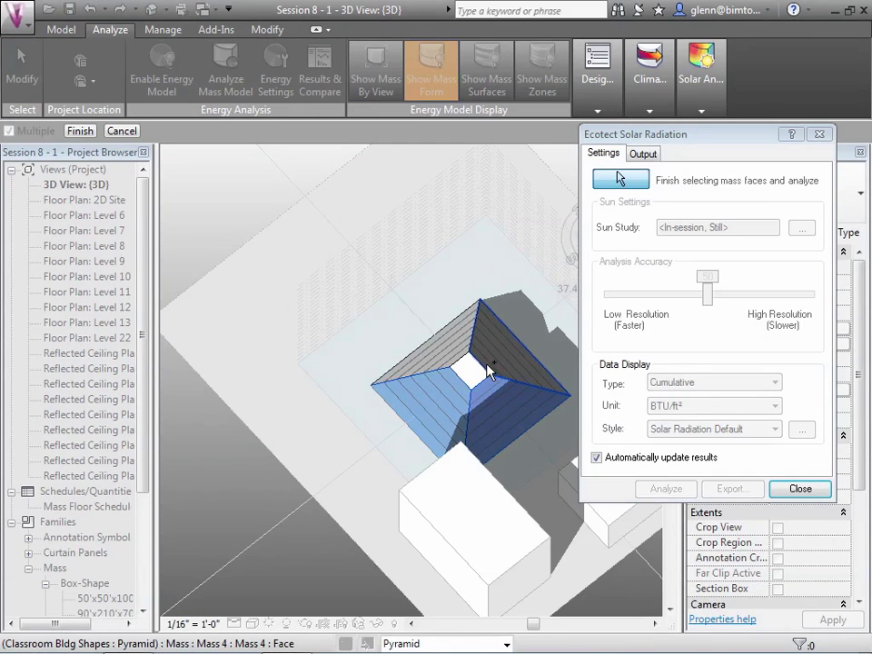
{"action": "left_click", "coordinate": [490, 372]}
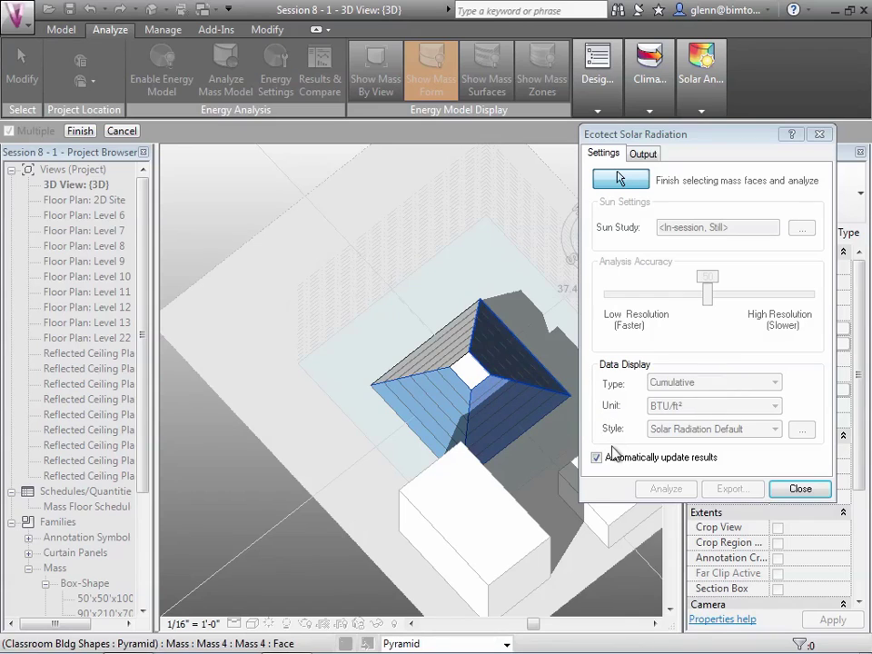
{"action": "left_click", "coordinate": [458, 357]}
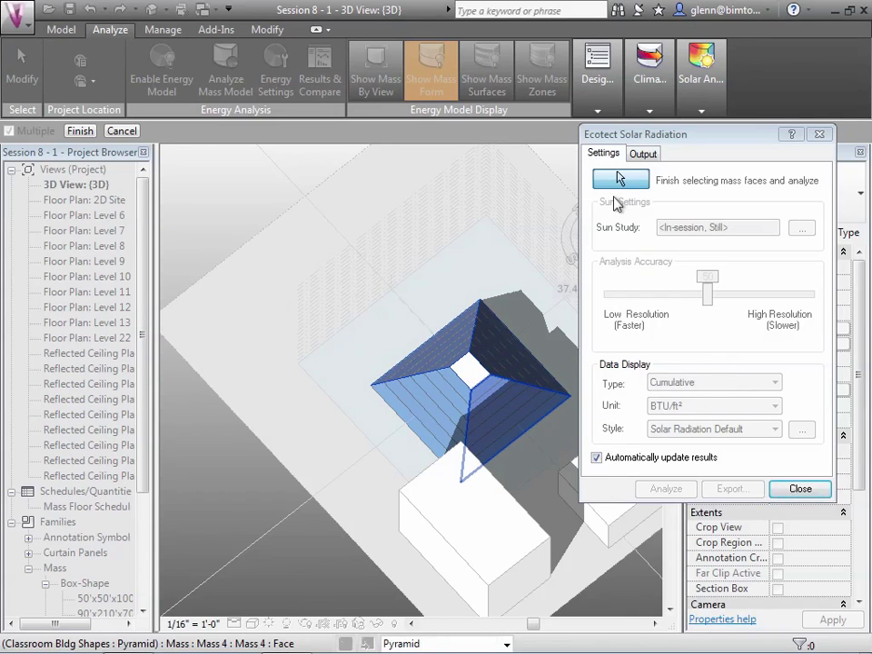
Finish the pyramid face selection and run the analysis, mapping Cumulative BTU/ft² radiation onto its sloped faces
{"action": "left_click", "coordinate": [618, 179]}
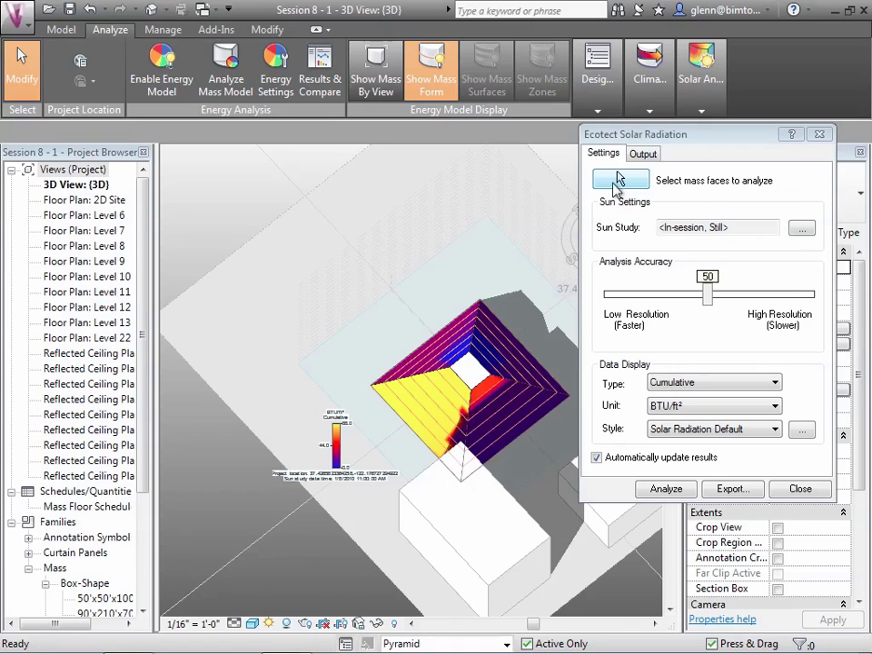
Open the CSV export save dialog without saving, then close the Ecotect Solar Radiation dialog
{"action": "left_click", "coordinate": [732, 490]}
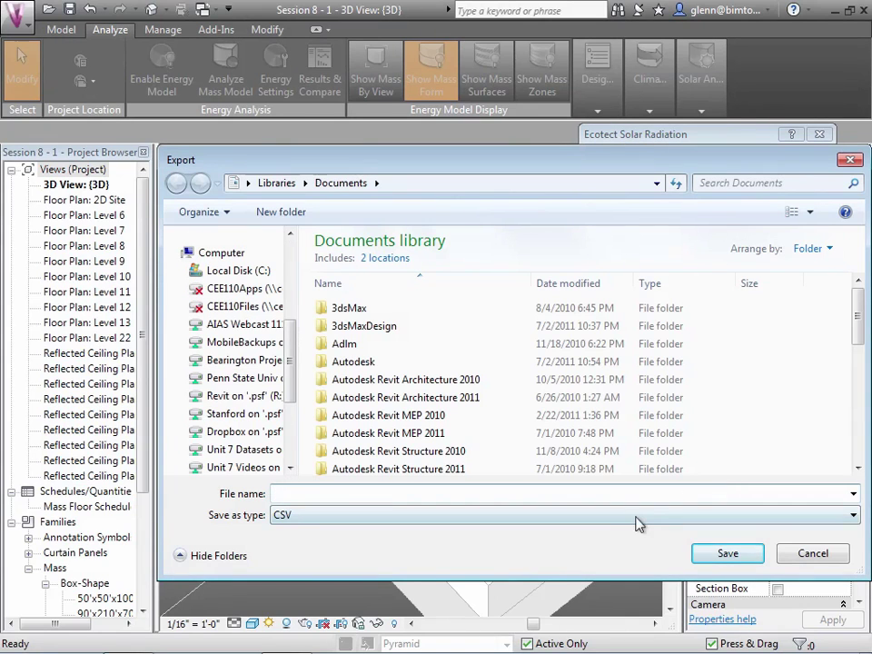
{"action": "left_click", "coordinate": [812, 554]}
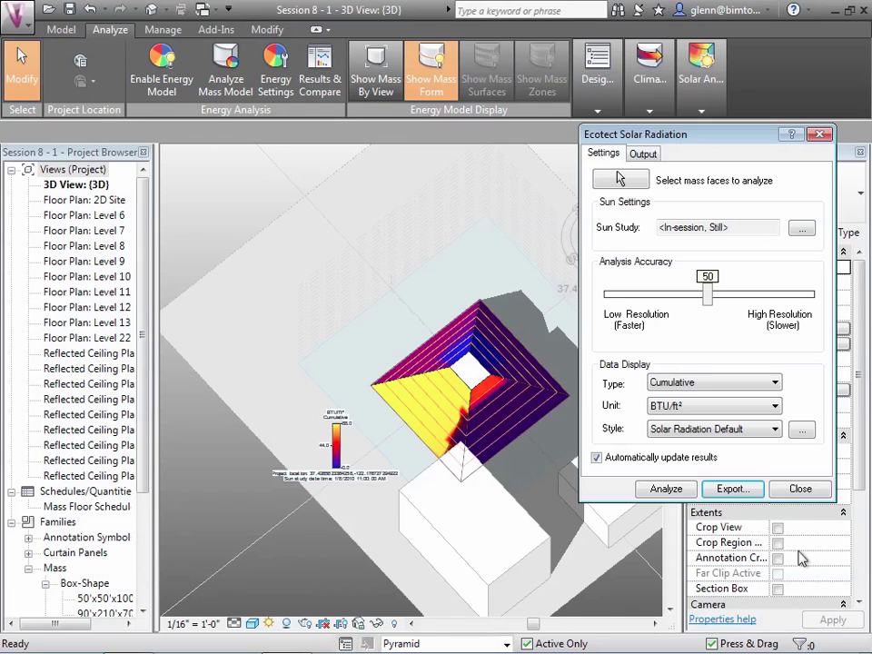
{"action": "left_click", "coordinate": [802, 495]}
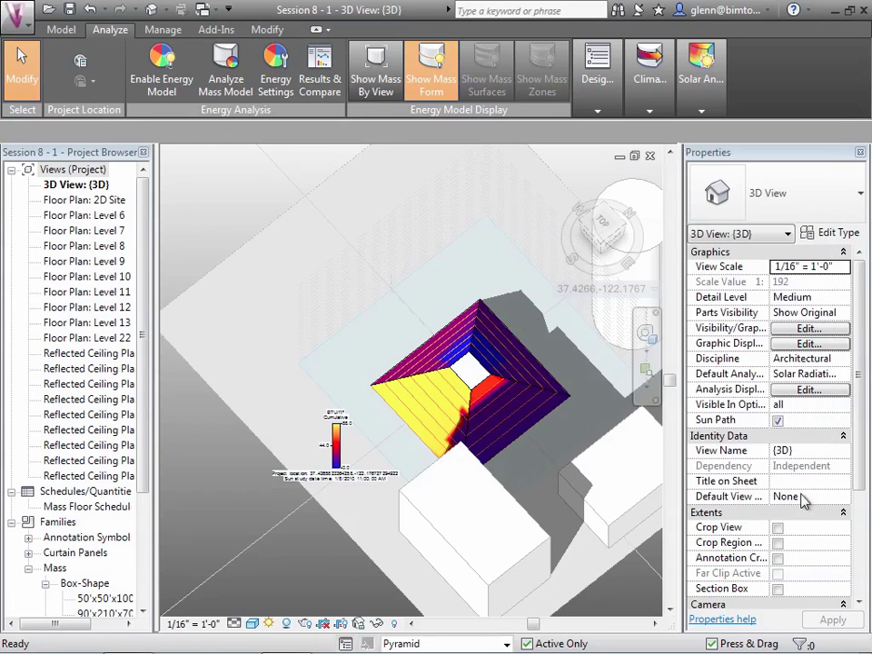